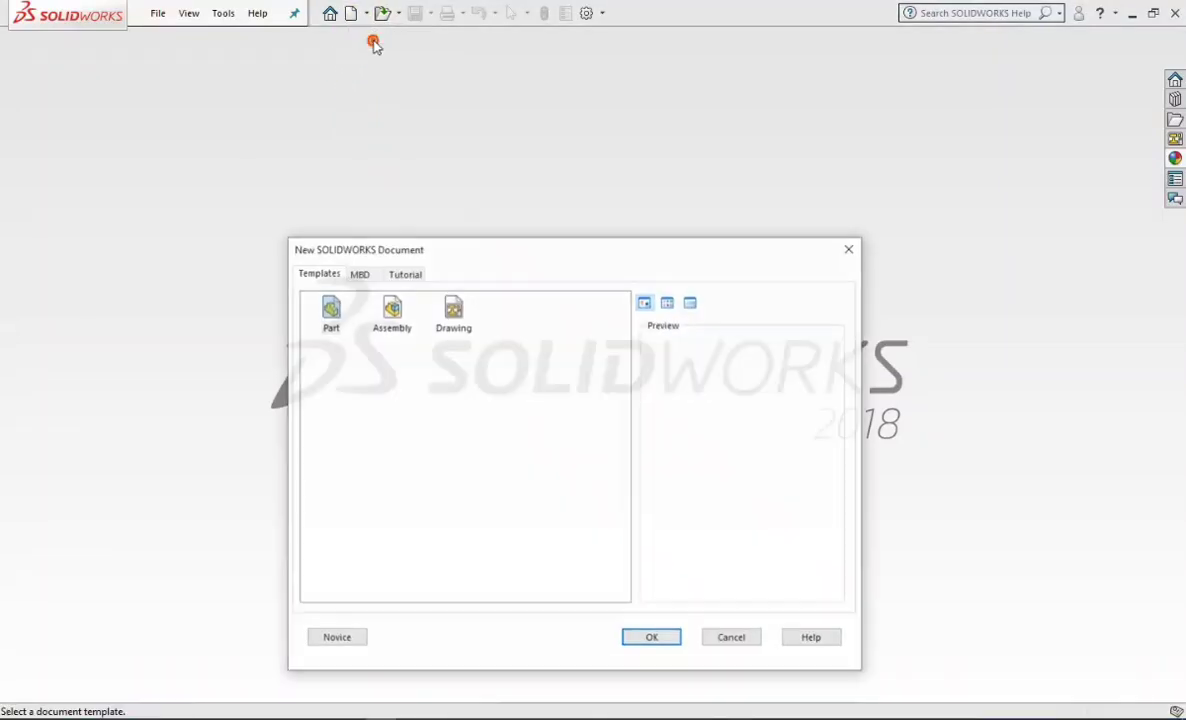
Step: Create a new part and start a sketch on the Front Plane
left_click(665, 643)
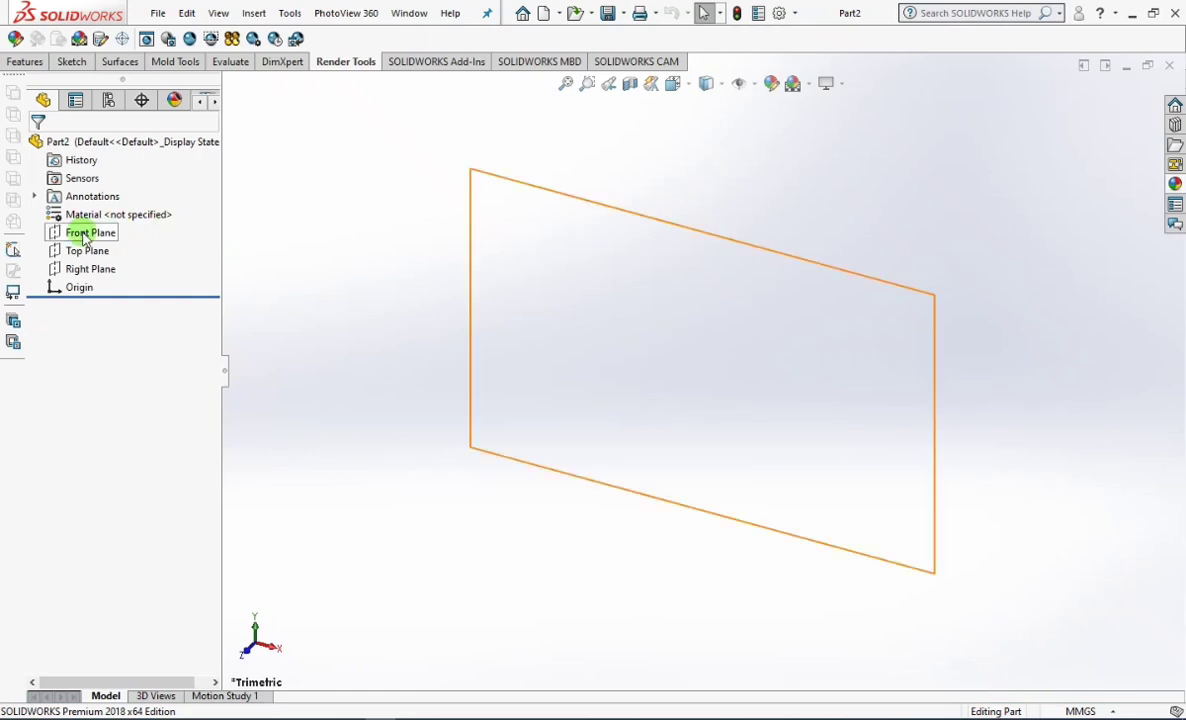
left_click(70, 232)
left_click(27, 62)
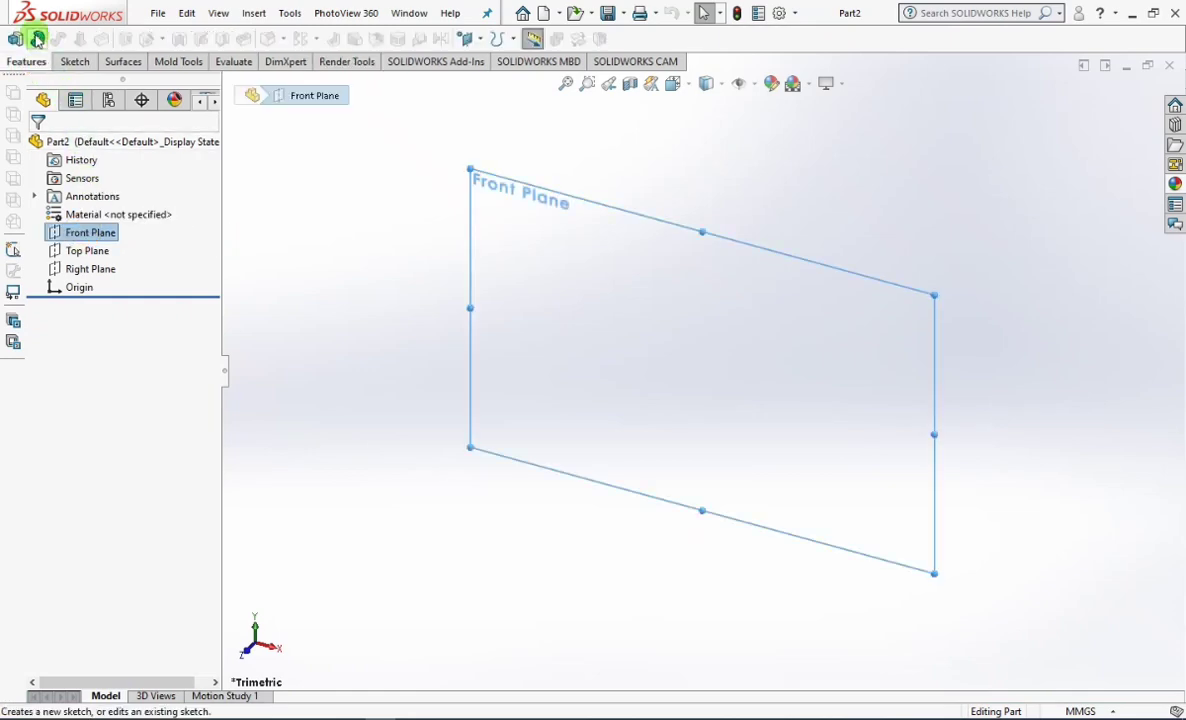
left_click(36, 39)
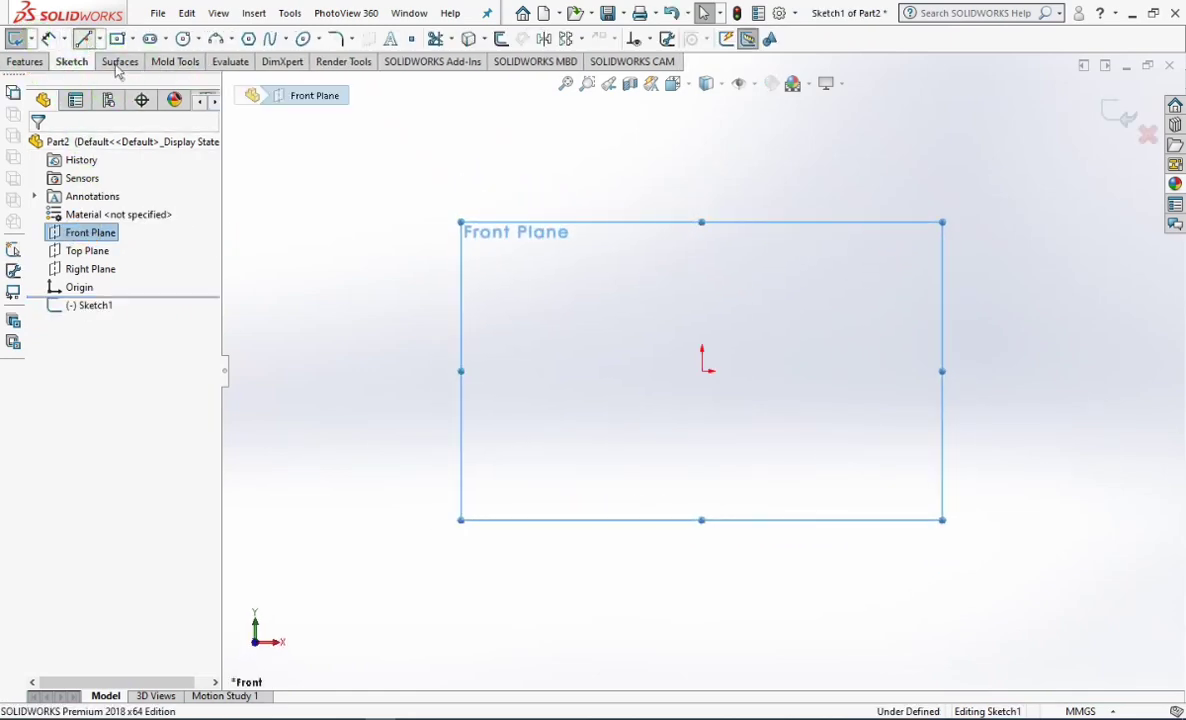
Step: Draw the bottom, vertical and top lines, then close the profile with a spline to the base
left_click(767, 372)
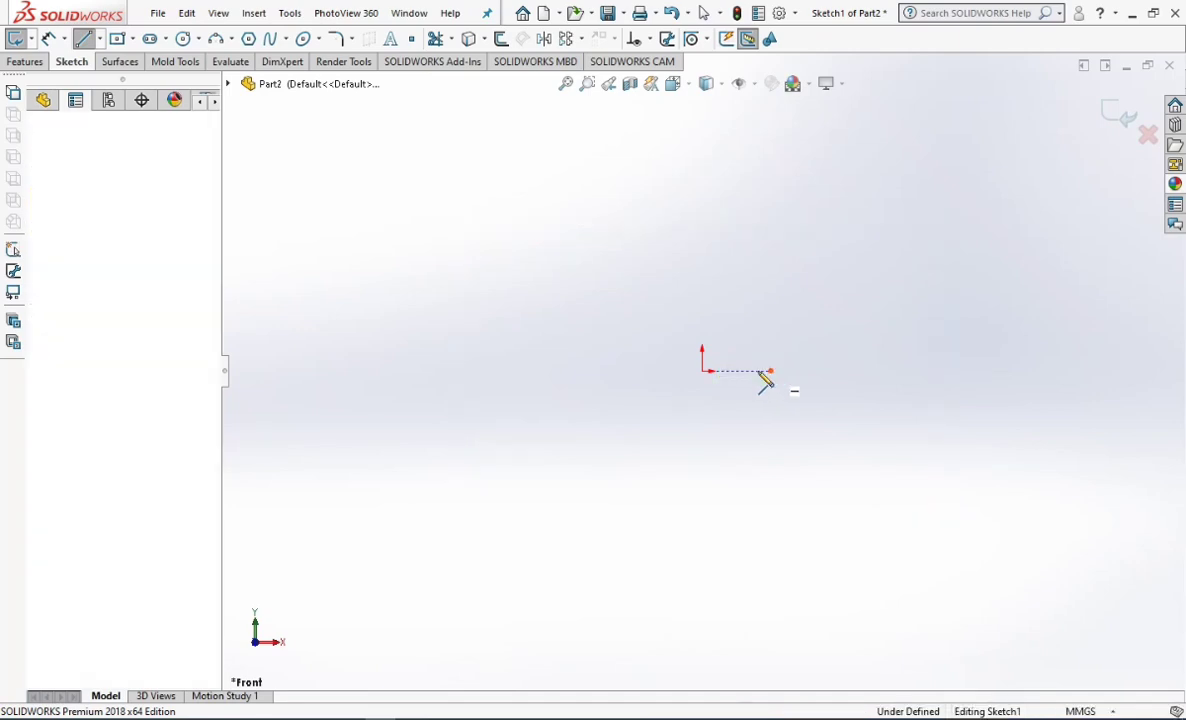
left_click(702, 371)
left_click(702, 136)
left_click(828, 136)
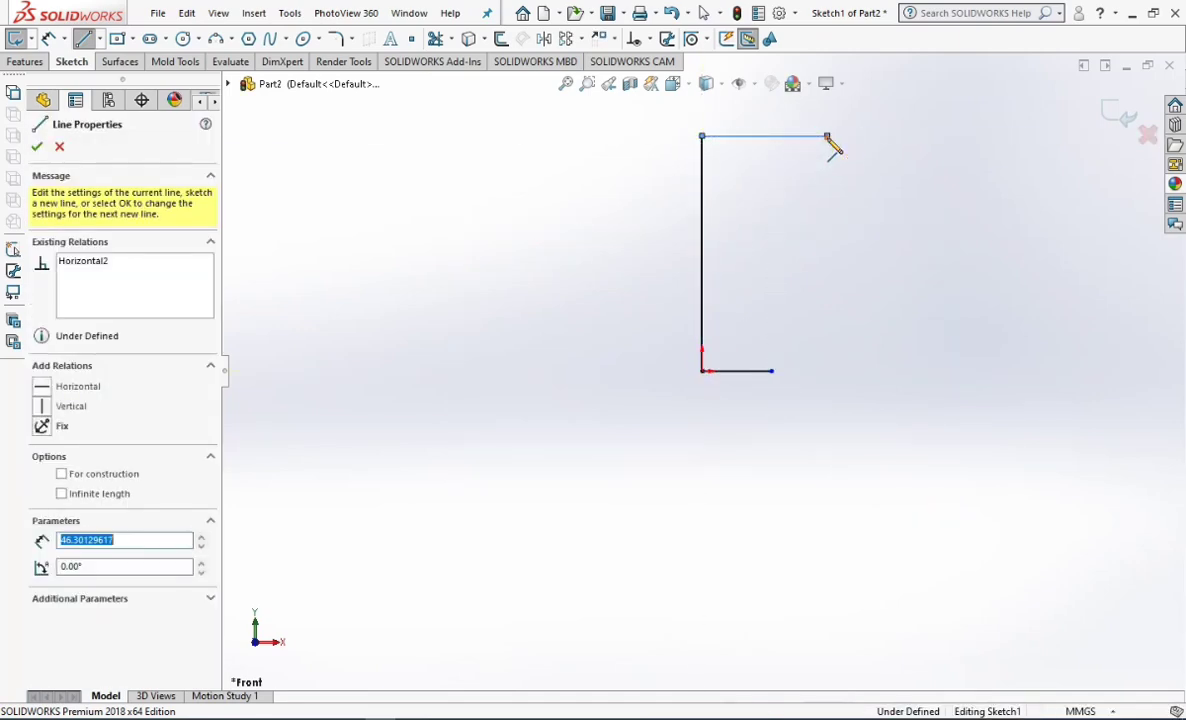
left_click(269, 38)
left_click(828, 136)
left_click(772, 371)
right_click(780, 382)
left_click(790, 381)
Step: Dimension the profile: 95 mm height, 23 mm base width and 43 mm top width
left_click(565, 84)
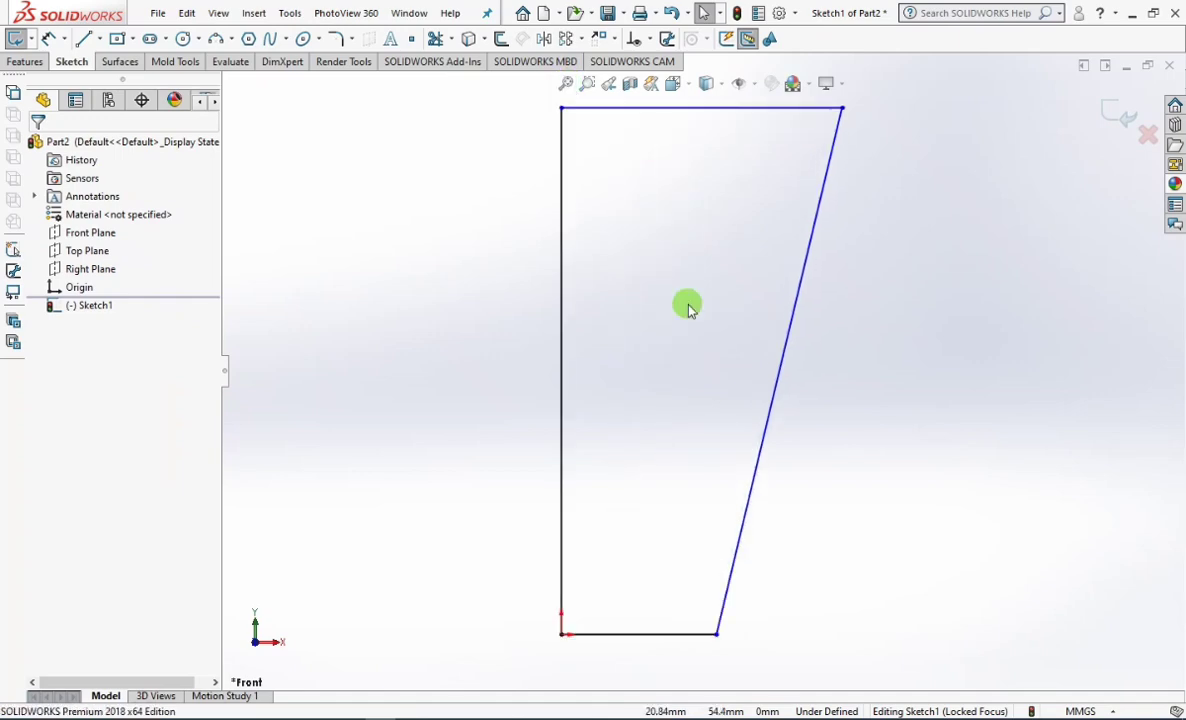
left_click(47, 38)
left_click(577, 259)
left_click(492, 331)
type("9")
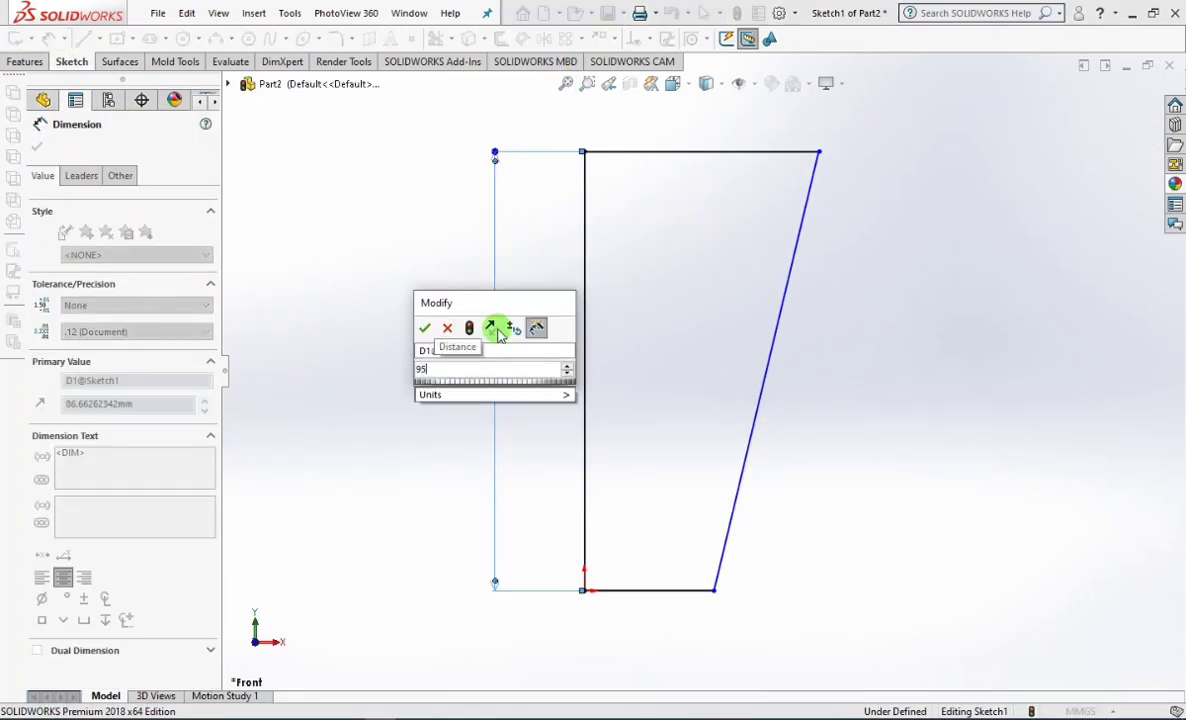
type("5")
left_click(424, 330)
left_click(683, 590)
left_click(665, 645)
type("23")
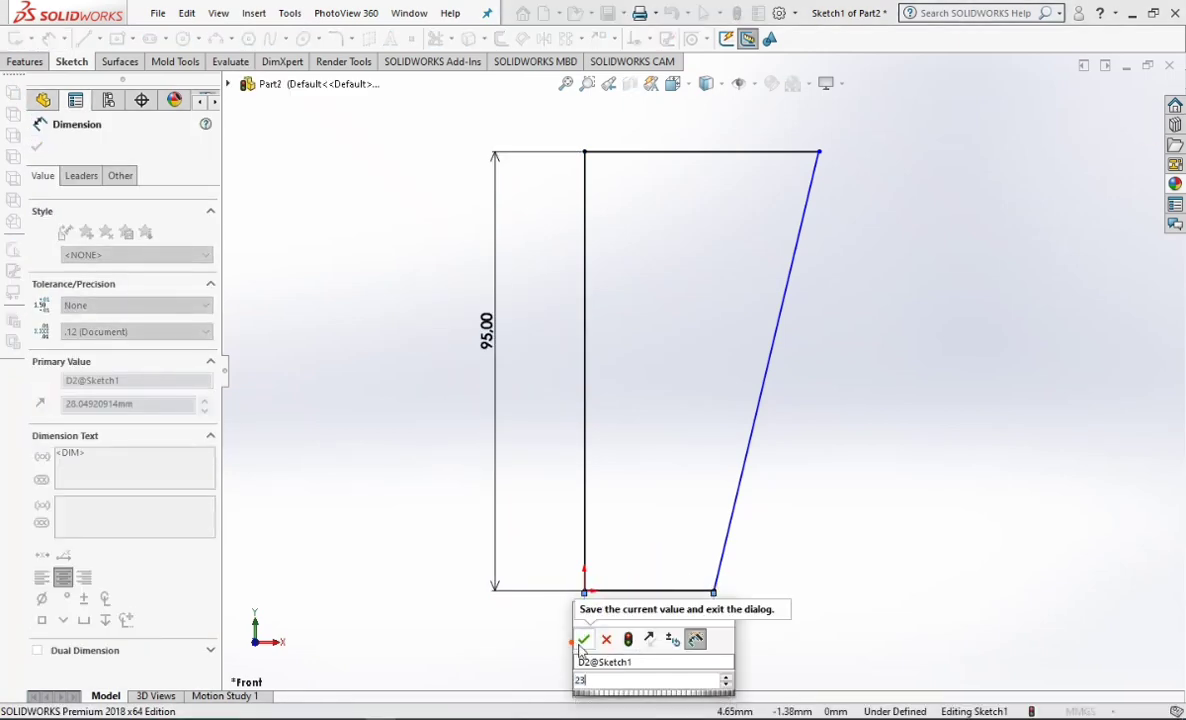
left_click(585, 639)
left_click(760, 152)
left_click(717, 135)
type("43")
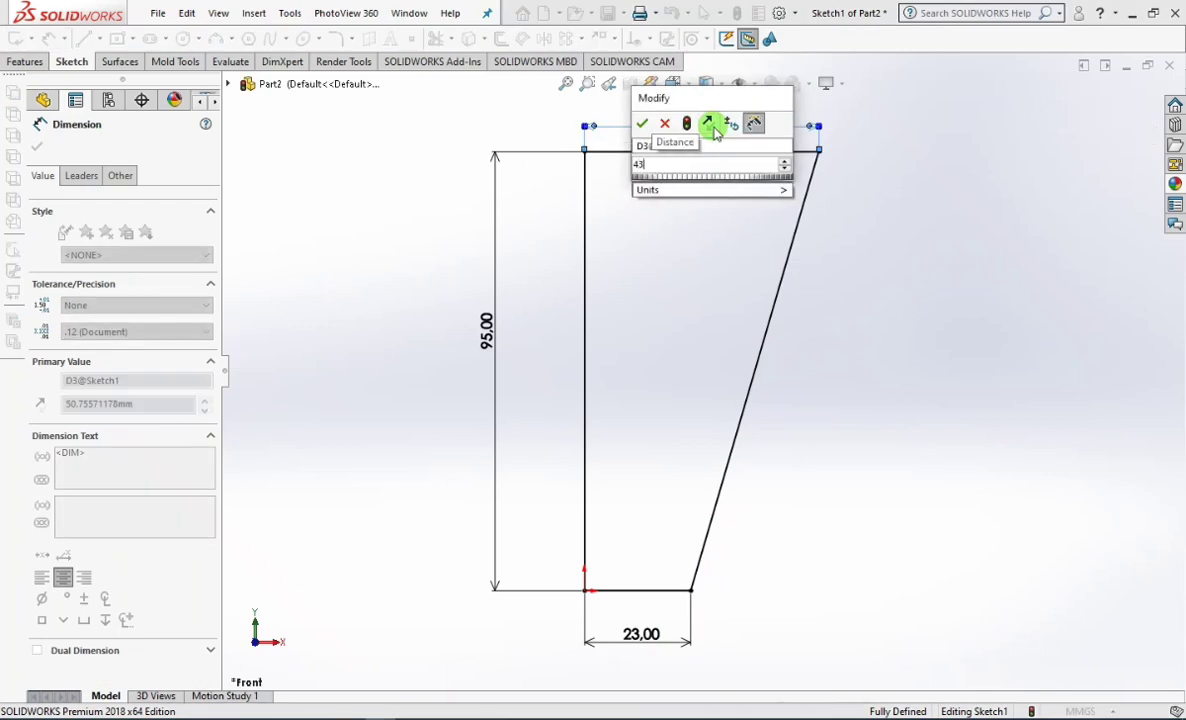
left_click(641, 127)
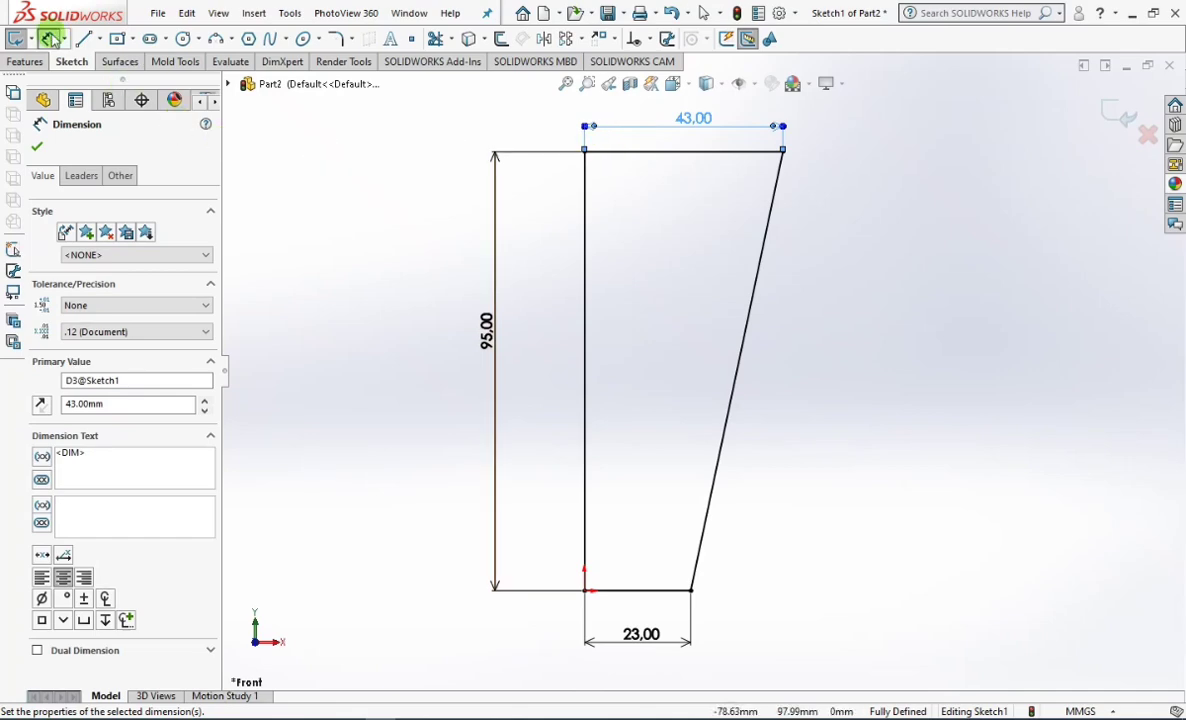
left_click(28, 149)
Step: Drag the spline's points and tangent handles to bend the outer side into an S-curve
left_click(756, 320)
left_click_drag(749, 339, 802, 471)
left_click_drag(760, 564, 696, 516)
left_click(791, 379)
left_click_drag(799, 376, 800, 420)
left_click_drag(696, 513, 703, 484)
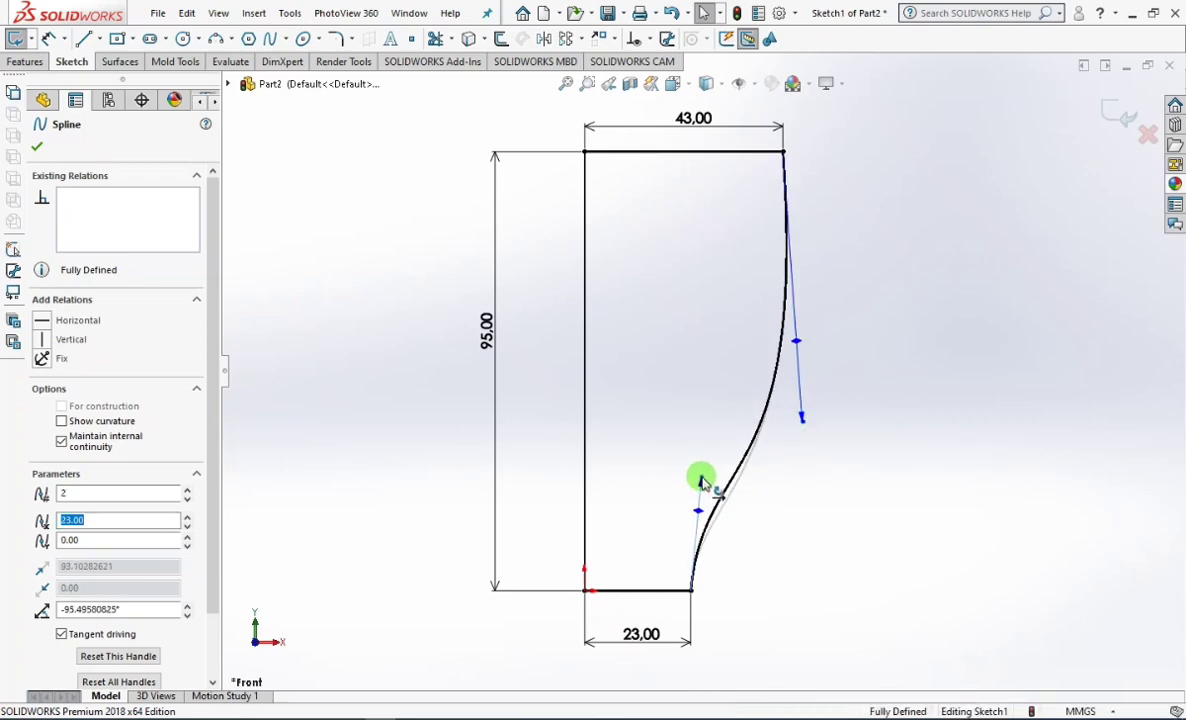
Step: Revolve the profile 360° about its vertical line into the solid Revolve1 body
left_click(37, 146)
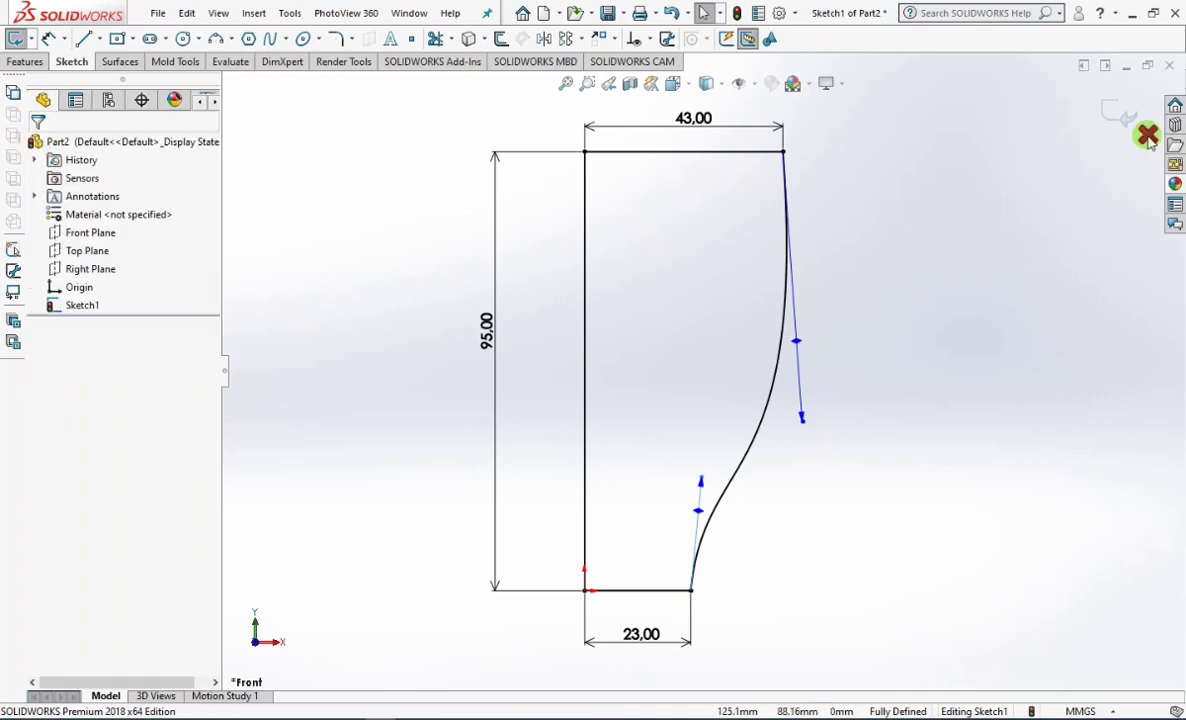
right_click_drag(1112, 119, 1000, 291)
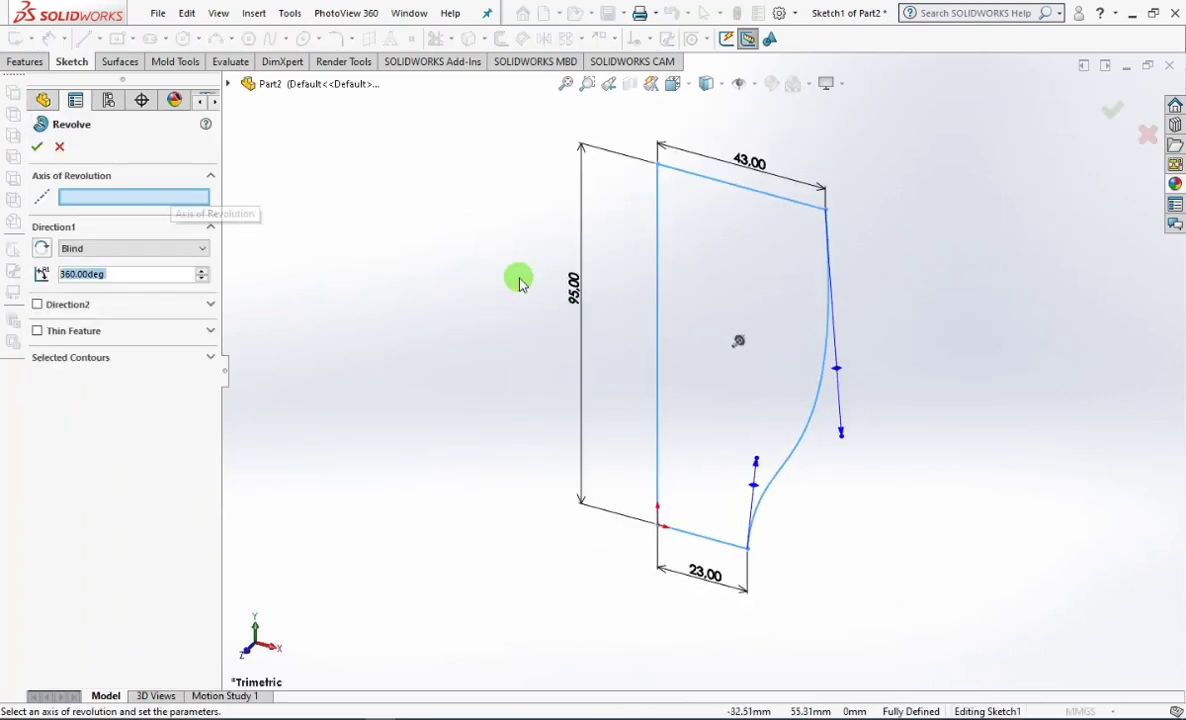
left_click(657, 302)
right_click(657, 302)
middle_click_drag(873, 465, 877, 400)
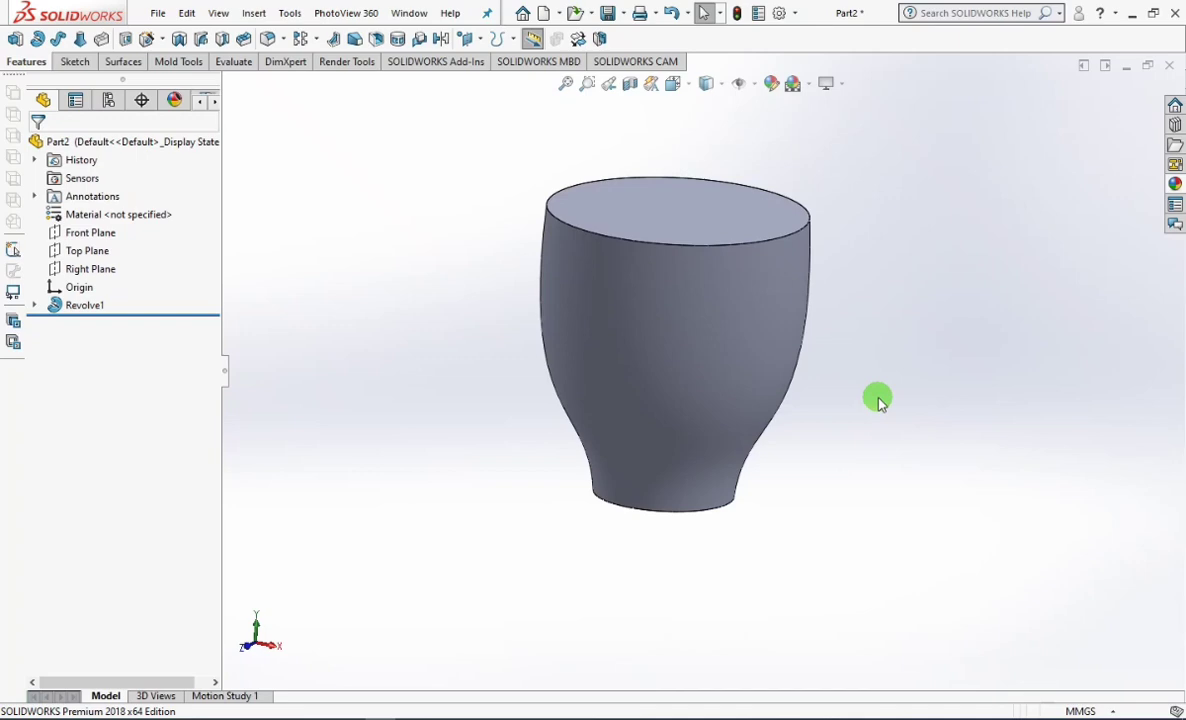
Step: Shell the cup with the top face removed, 3.5 mm walls and a 9 mm bottom face
left_click(374, 40)
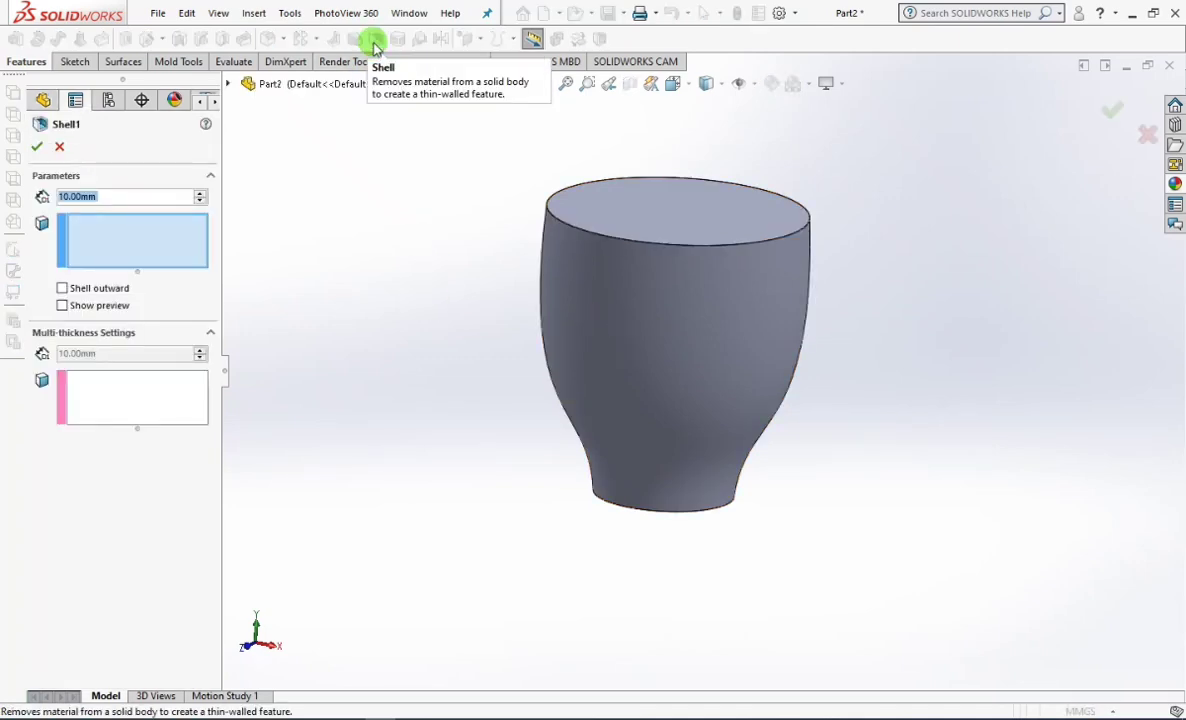
left_click(618, 238)
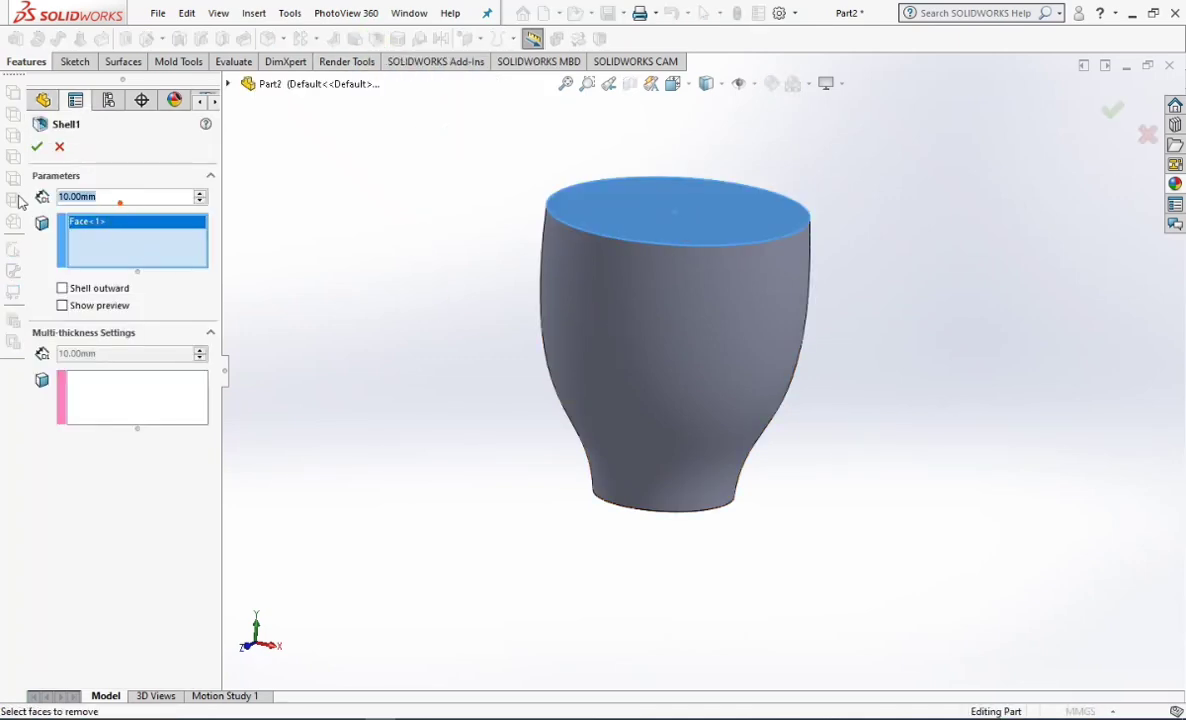
type("3.5")
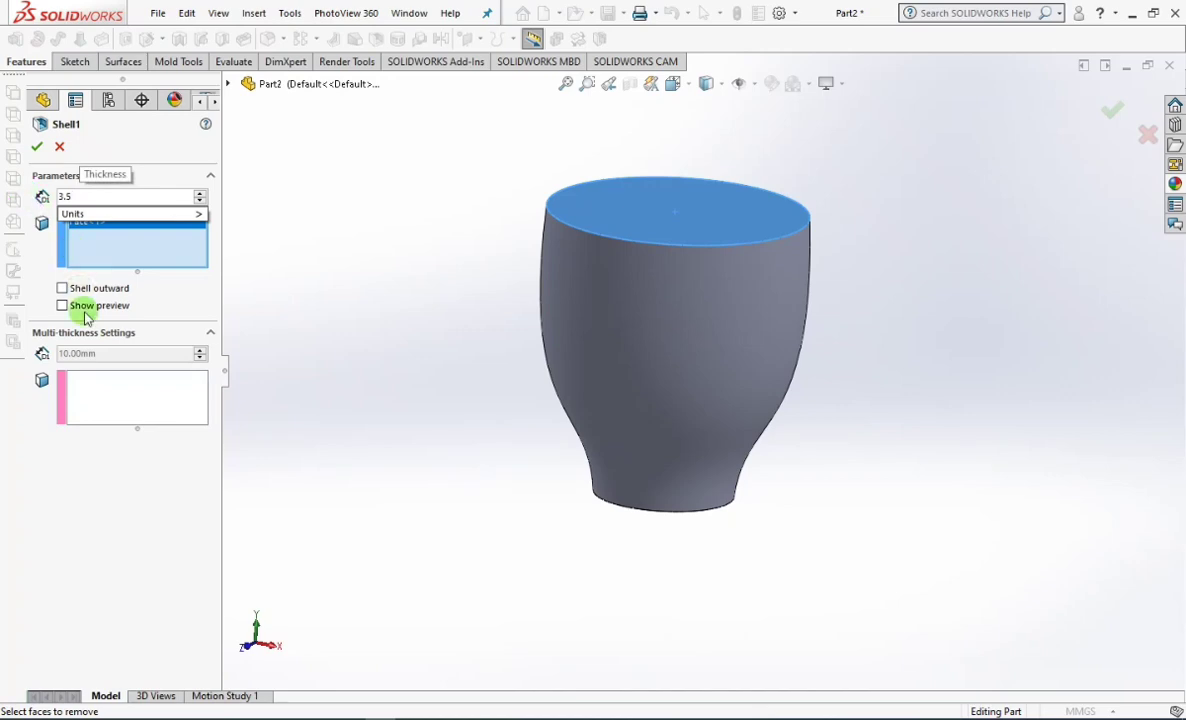
left_click(114, 399)
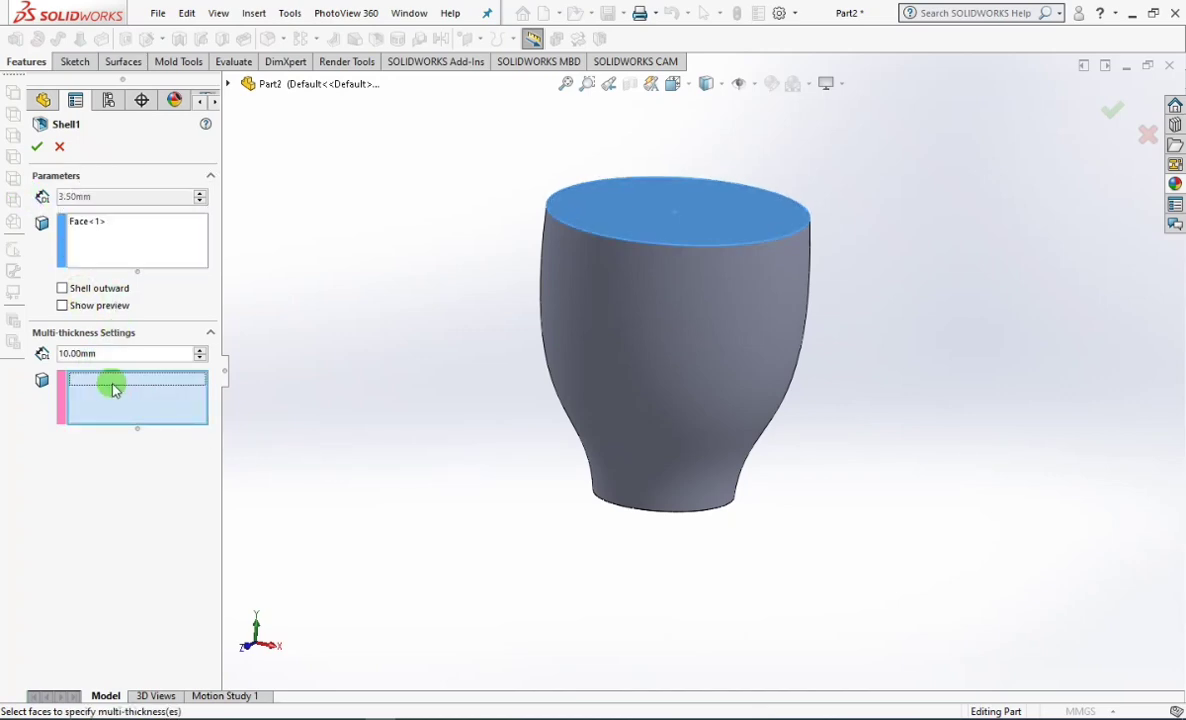
type("9")
left_click(148, 406)
middle_click_drag(532, 572, 573, 470)
left_click(630, 485)
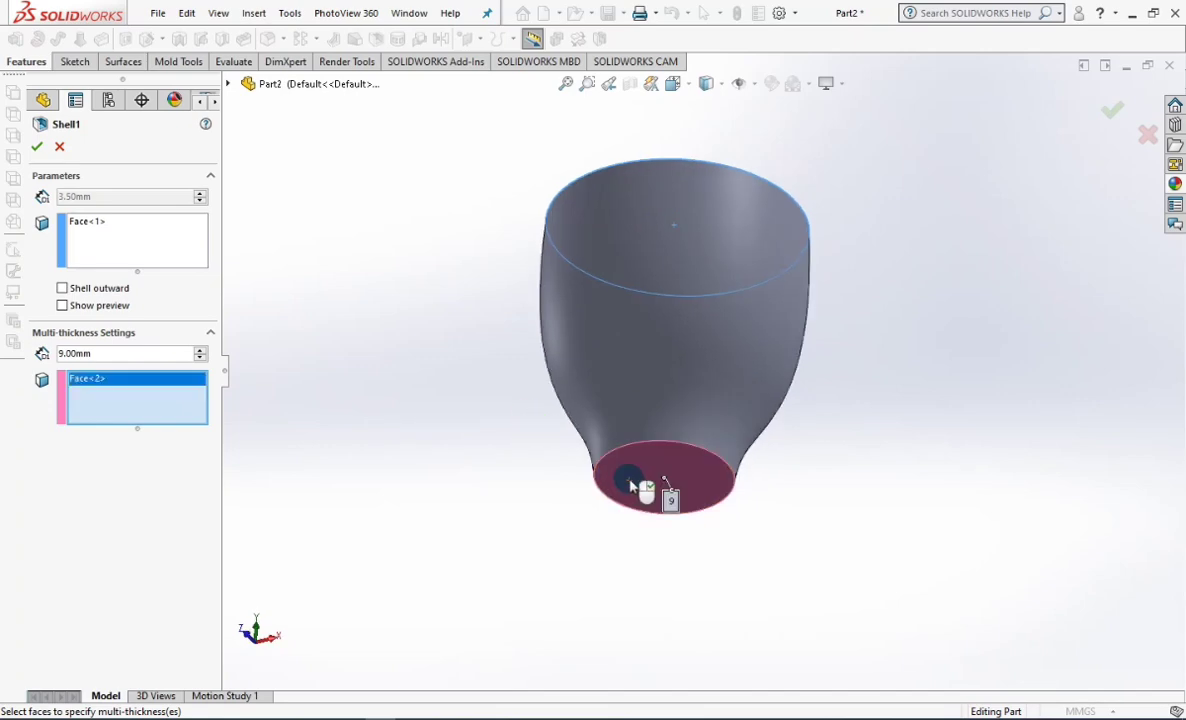
right_click(630, 485)
Step: Inspect the wall thickness with a section view, then turn it off and view the bottom
middle_click_drag(395, 472, 735, 375)
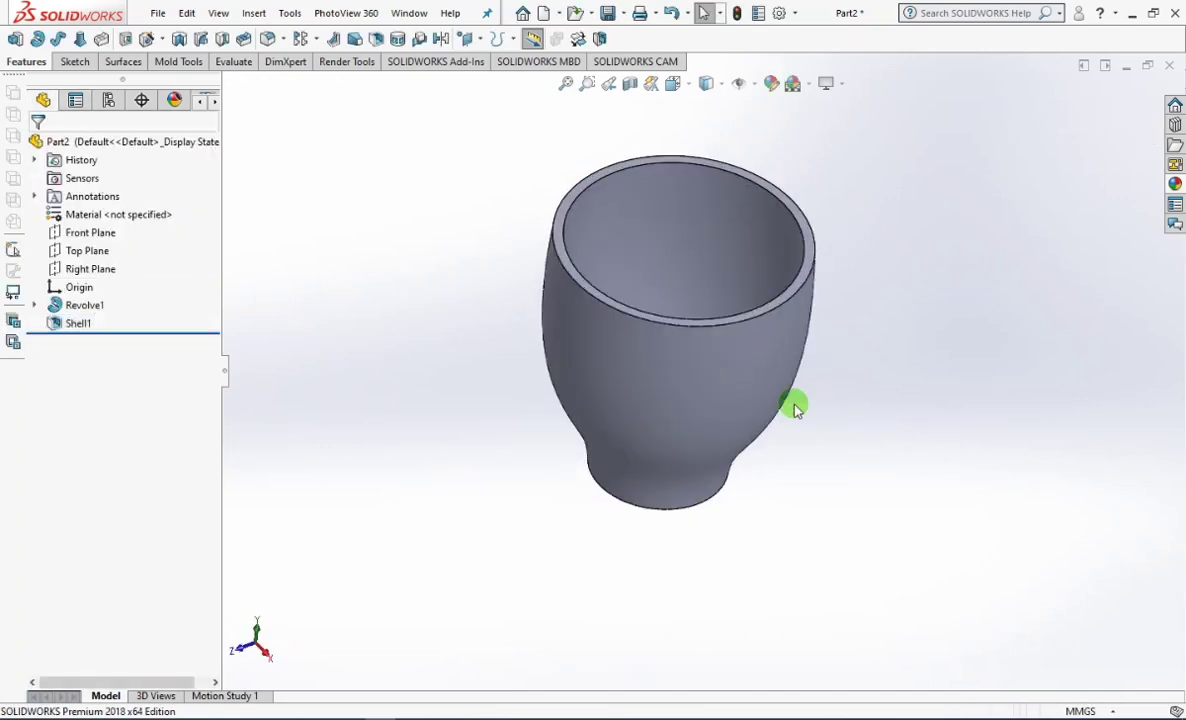
left_click(629, 84)
left_click(1116, 113)
middle_click_drag(903, 540, 918, 517)
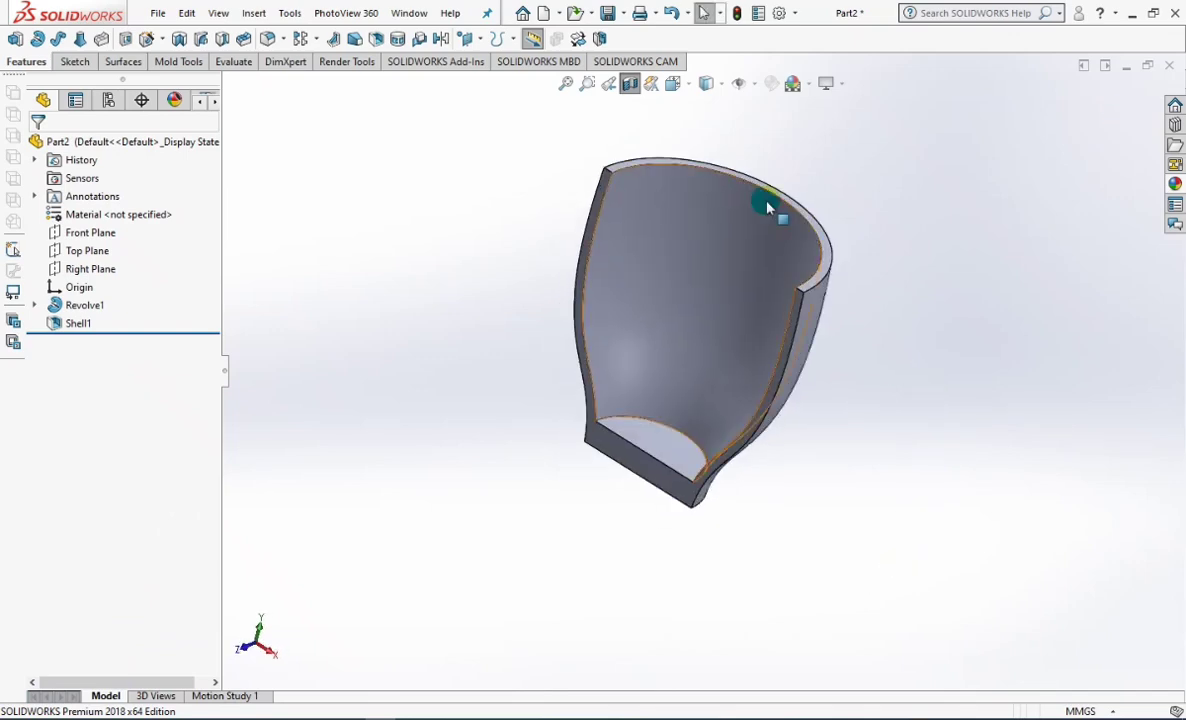
left_click(629, 84)
middle_click_drag(601, 416, 531, 234)
left_click(125, 40)
Step: Sketch on the bottom face a circle offset 5 mm inward from the base edge
left_click(652, 426)
left_click(502, 38)
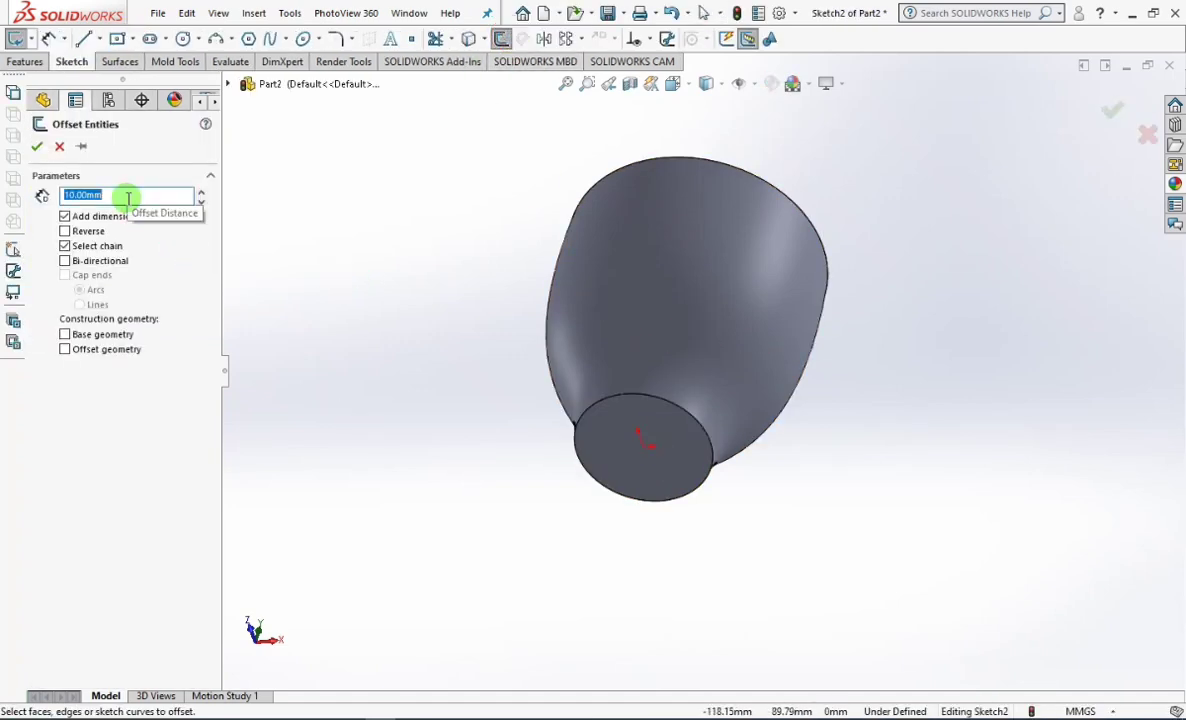
left_click(628, 398)
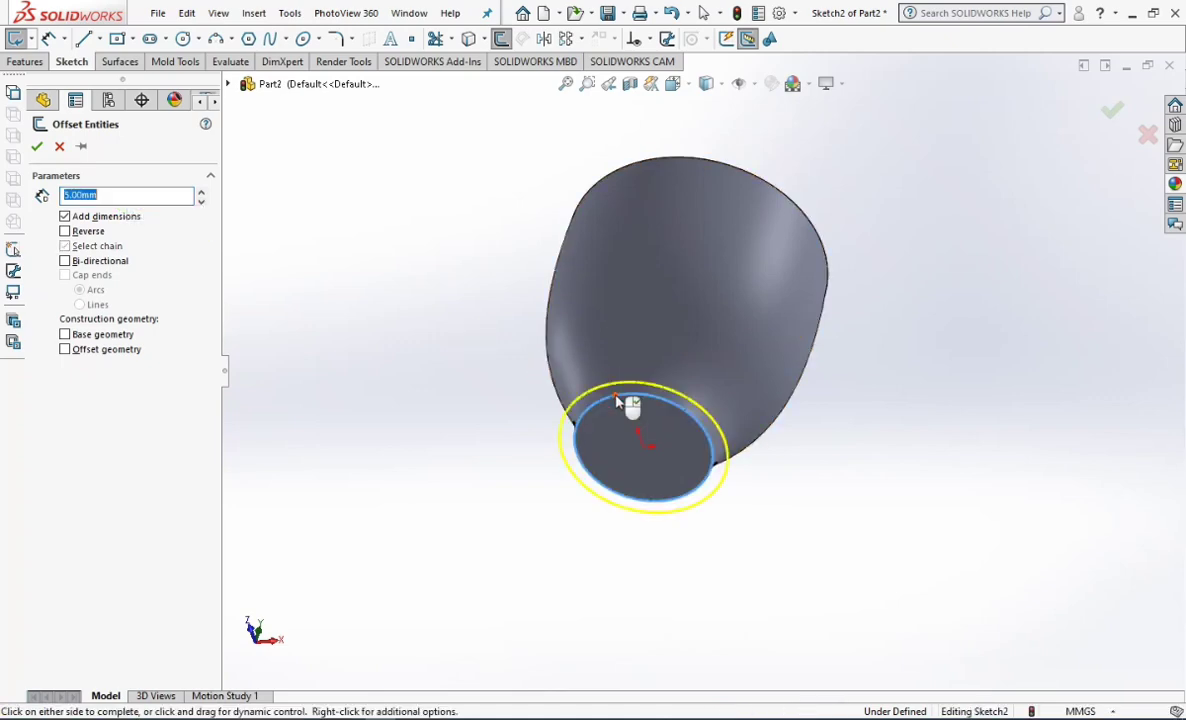
left_click(65, 232)
left_click(37, 148)
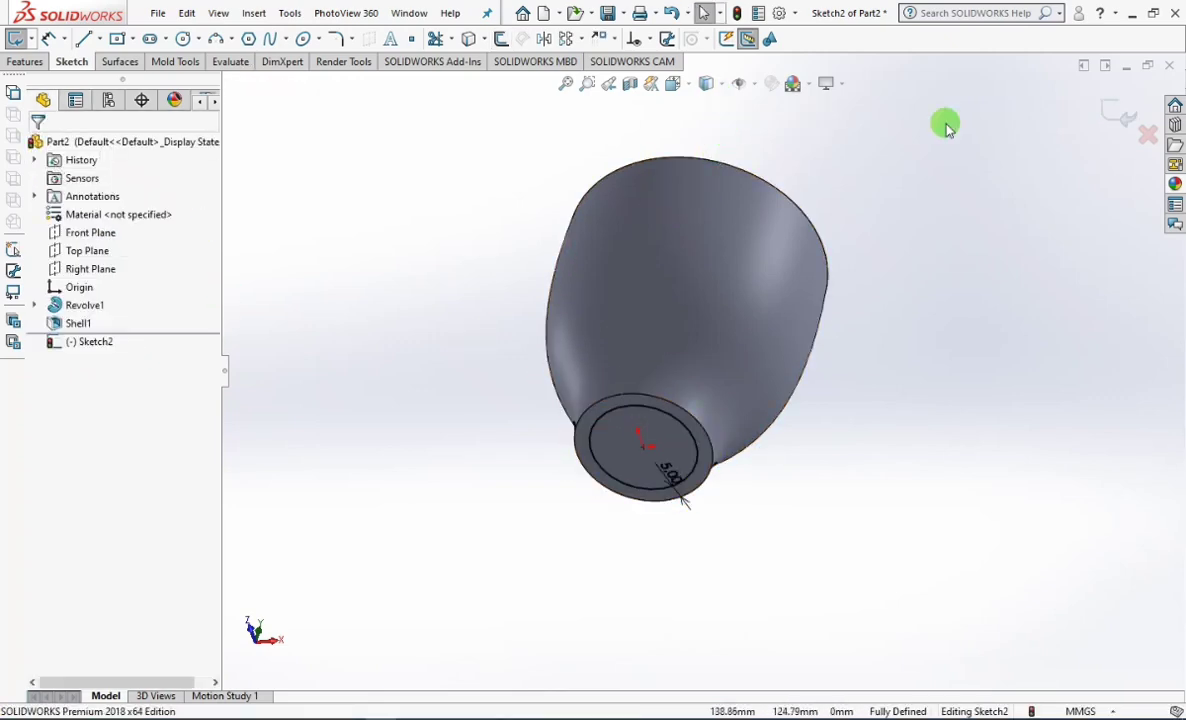
Step: Cut the offset circle 3 mm deep into the base with a 45° draft
right_click_drag(683, 494, 752, 484)
left_click(120, 306)
type("3")
key("Tab")
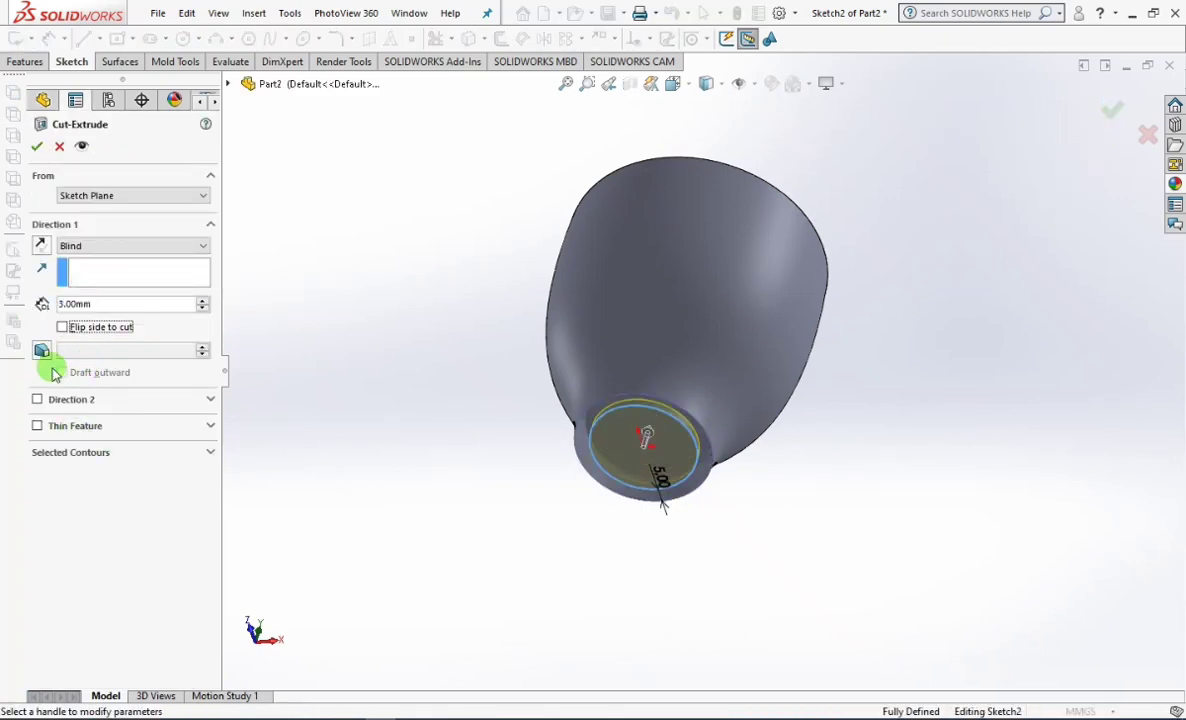
left_click(43, 351)
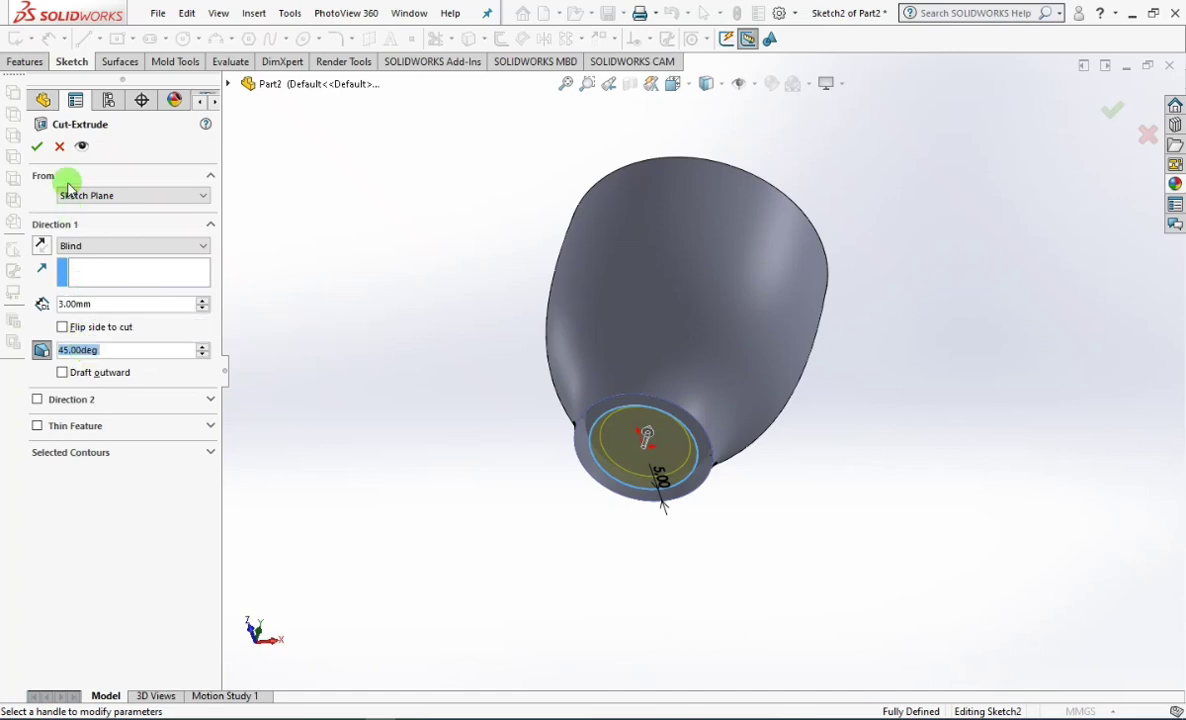
left_click(38, 146)
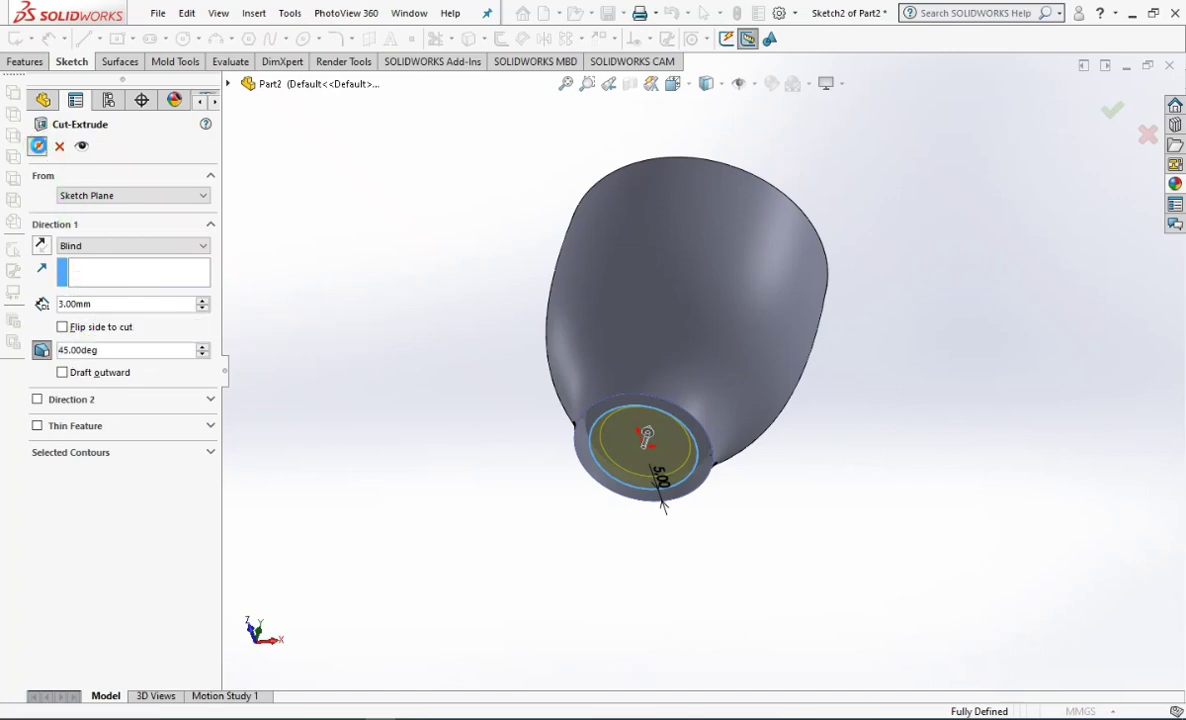
left_click(376, 273)
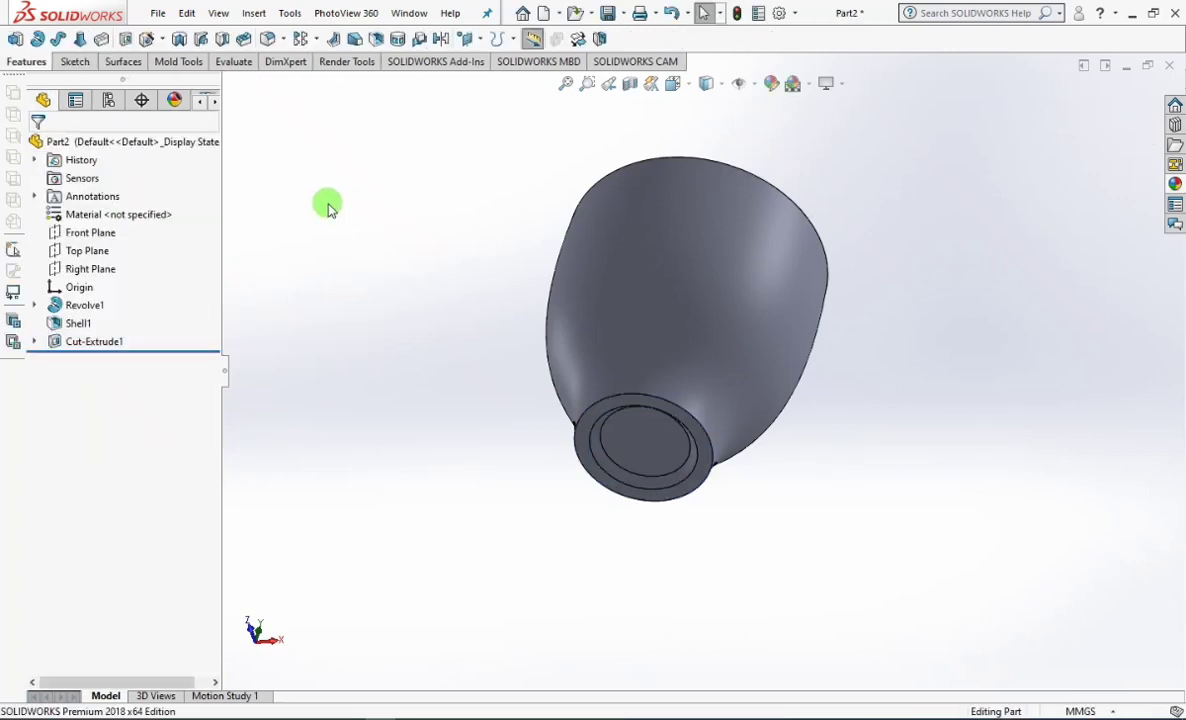
Step: Fillet the three foot-rim edges with a constant 2 mm radius
left_click(269, 41)
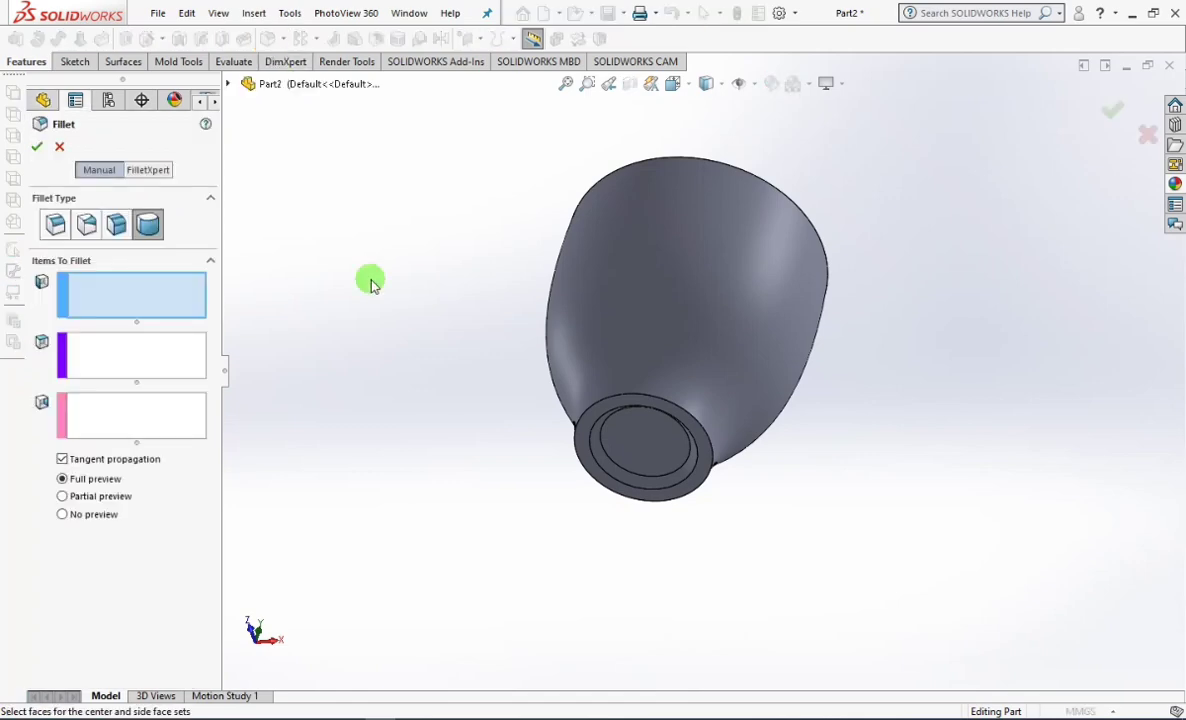
left_click(57, 226)
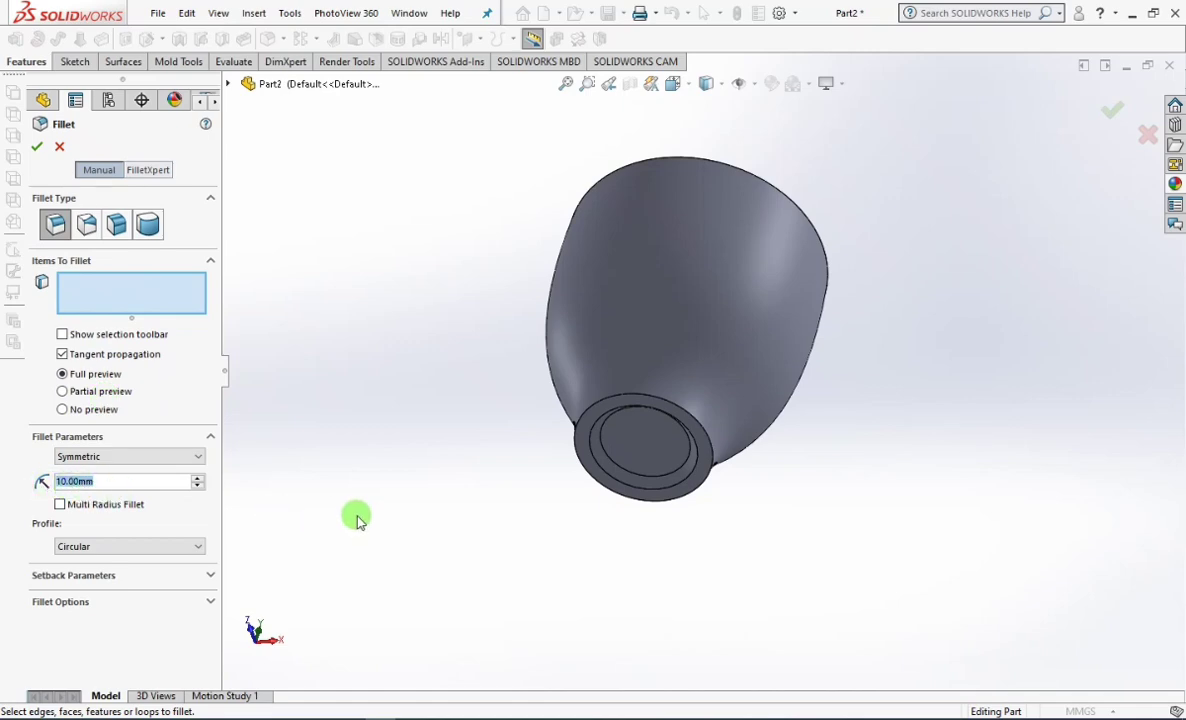
type("2")
key("Return")
left_click(583, 470)
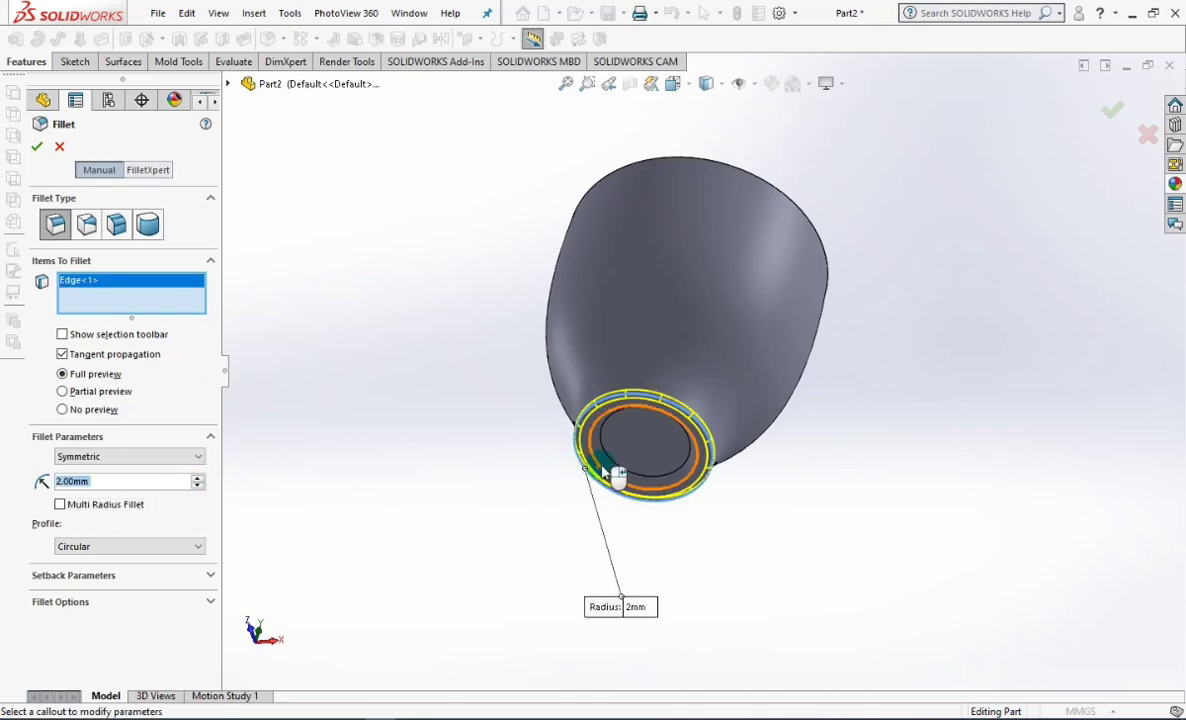
left_click(610, 465)
left_click(617, 470)
right_click(606, 455)
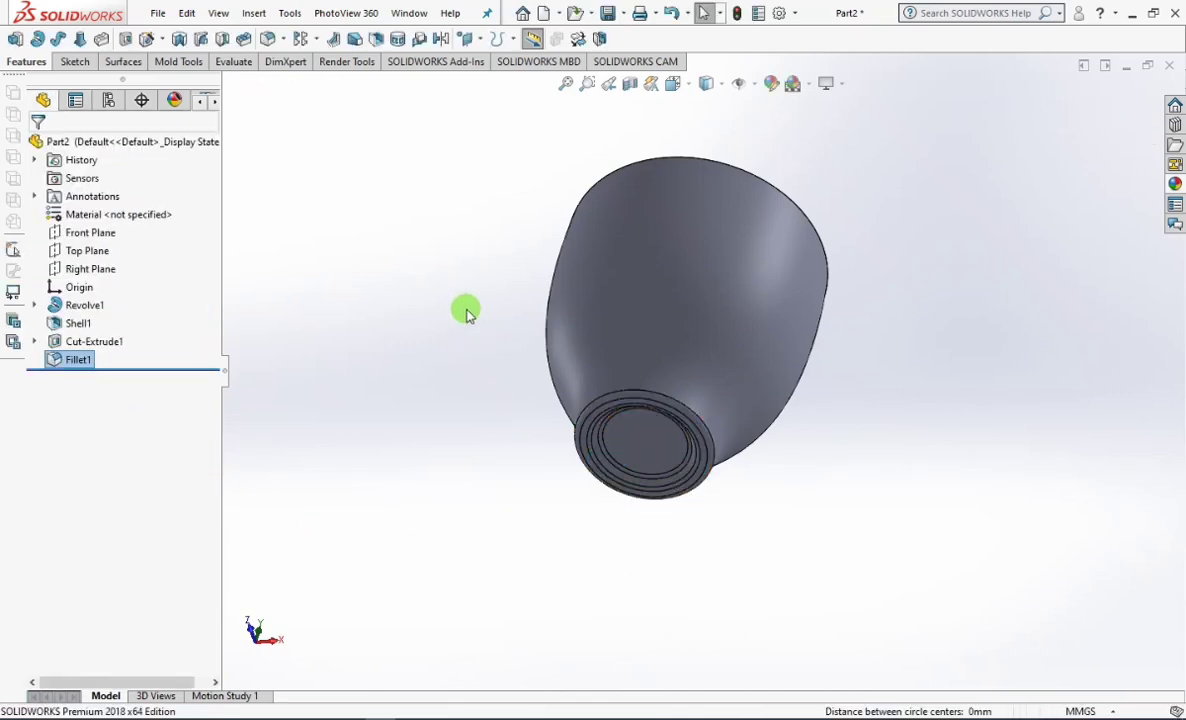
middle_click_drag(463, 310, 458, 635)
left_click(412, 374)
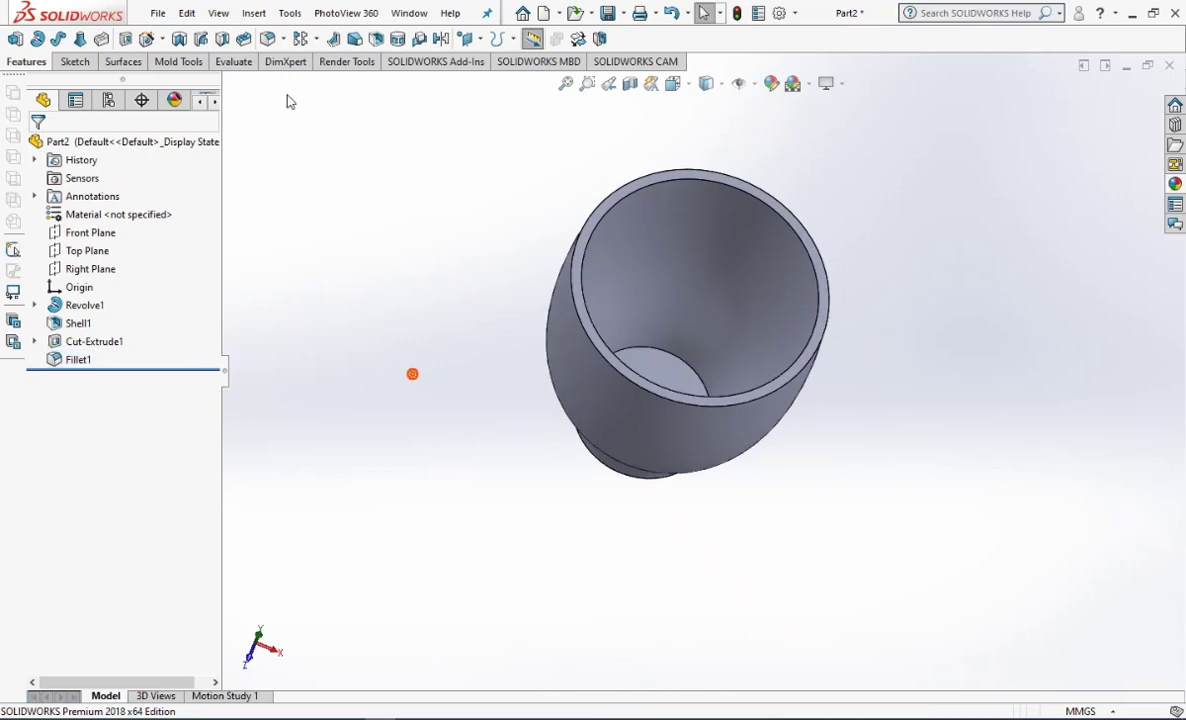
Step: Fillet the hole edge in the cup floor at 5 mm
left_click(268, 40)
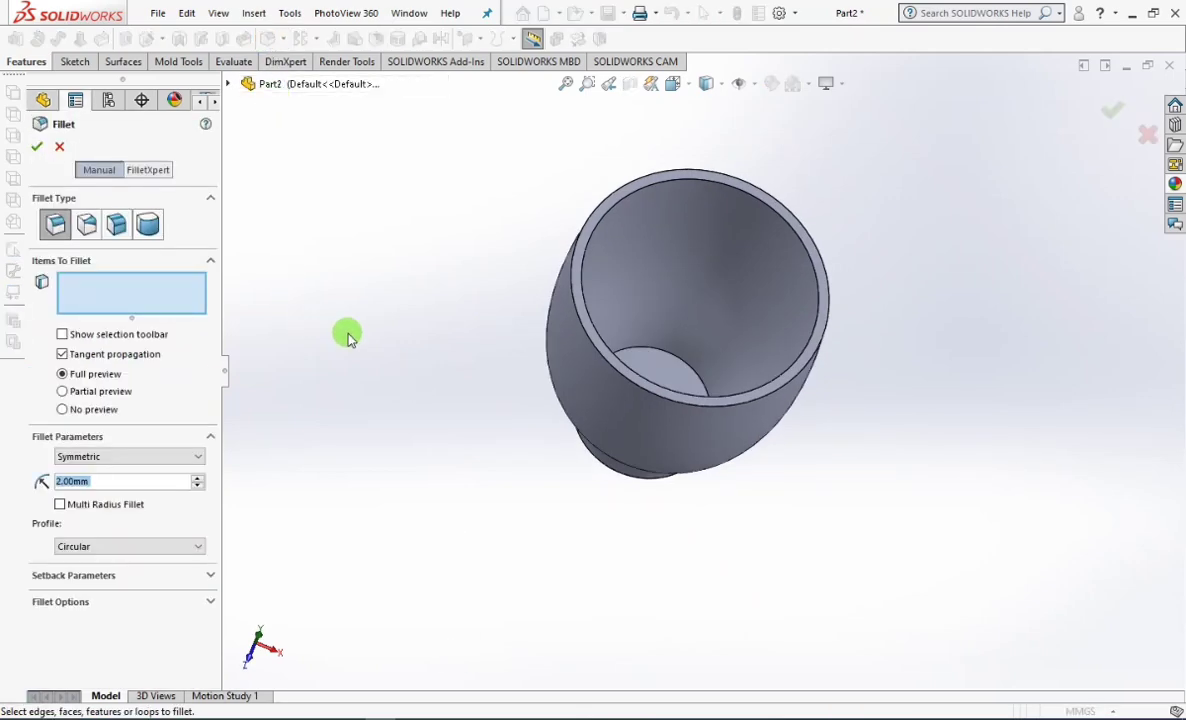
type("5")
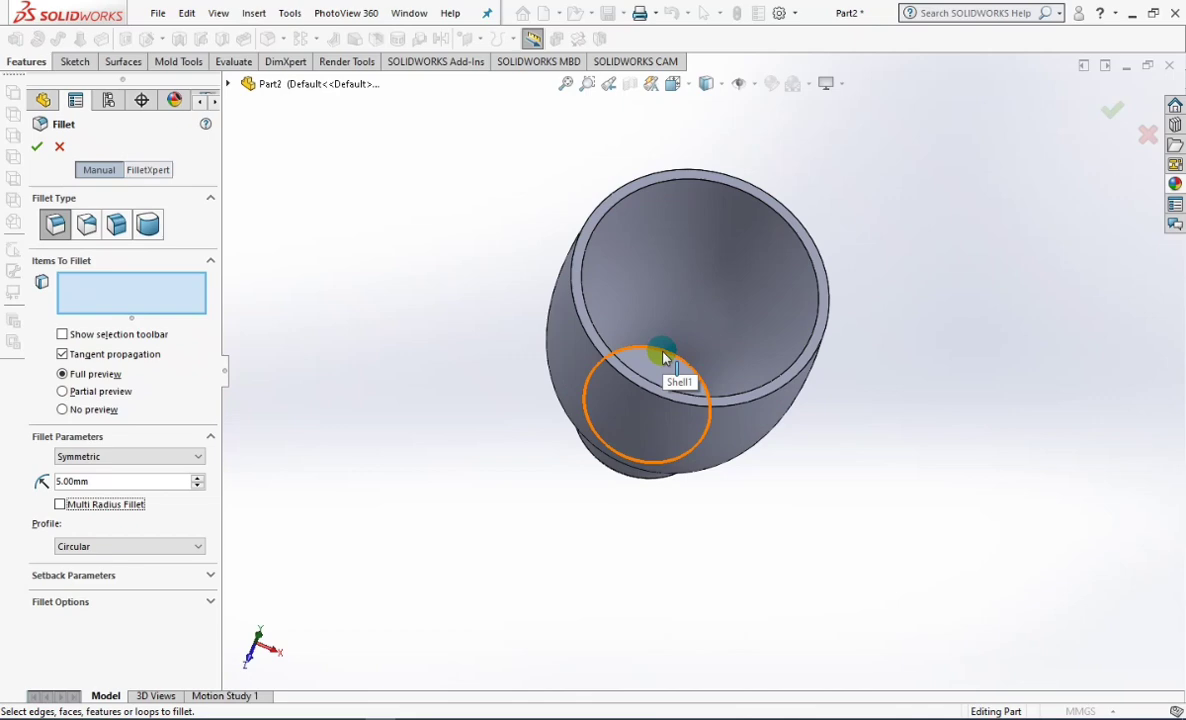
left_click(662, 348)
key("Return")
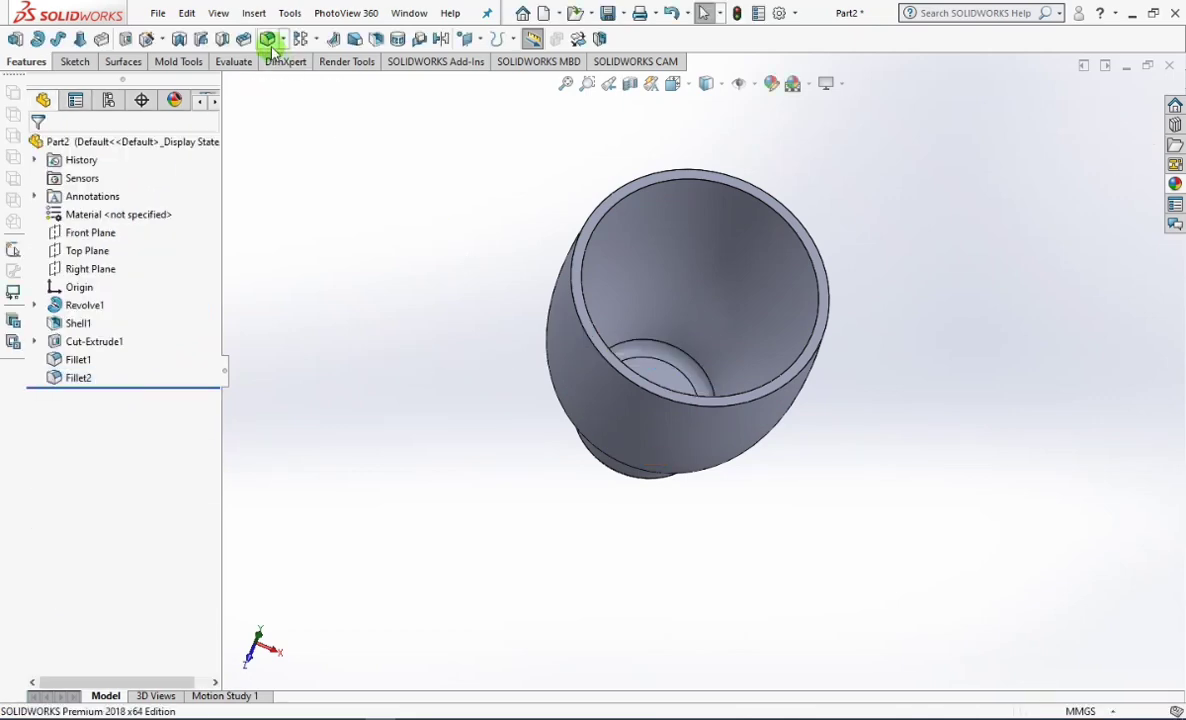
Step: Round the lip with a full round fillet across the outer, top and inner wall faces
left_click(268, 38)
left_click(147, 224)
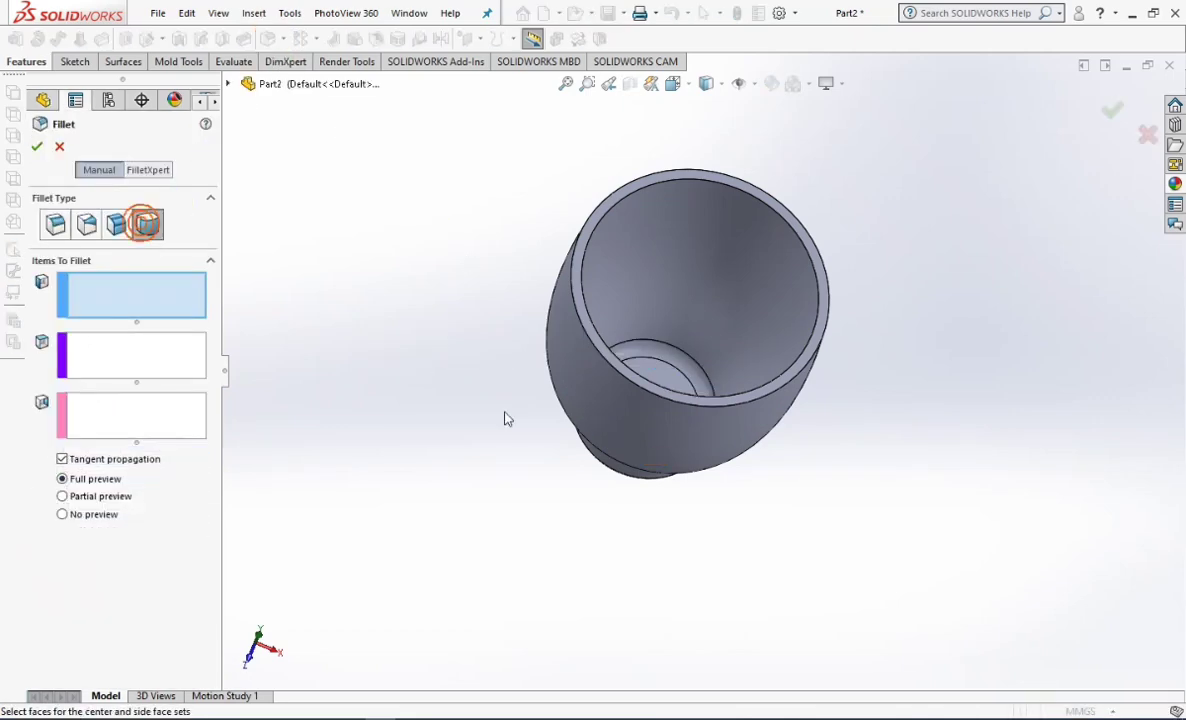
left_click(616, 411)
left_click(587, 327)
left_click(146, 415)
left_click(648, 228)
right_click(648, 228)
middle_click_drag(470, 230, 596, 265)
scroll(596, 265, "down", 2)
Step: Switch to the Front view and start a sketch on the Front Plane
left_click(675, 85)
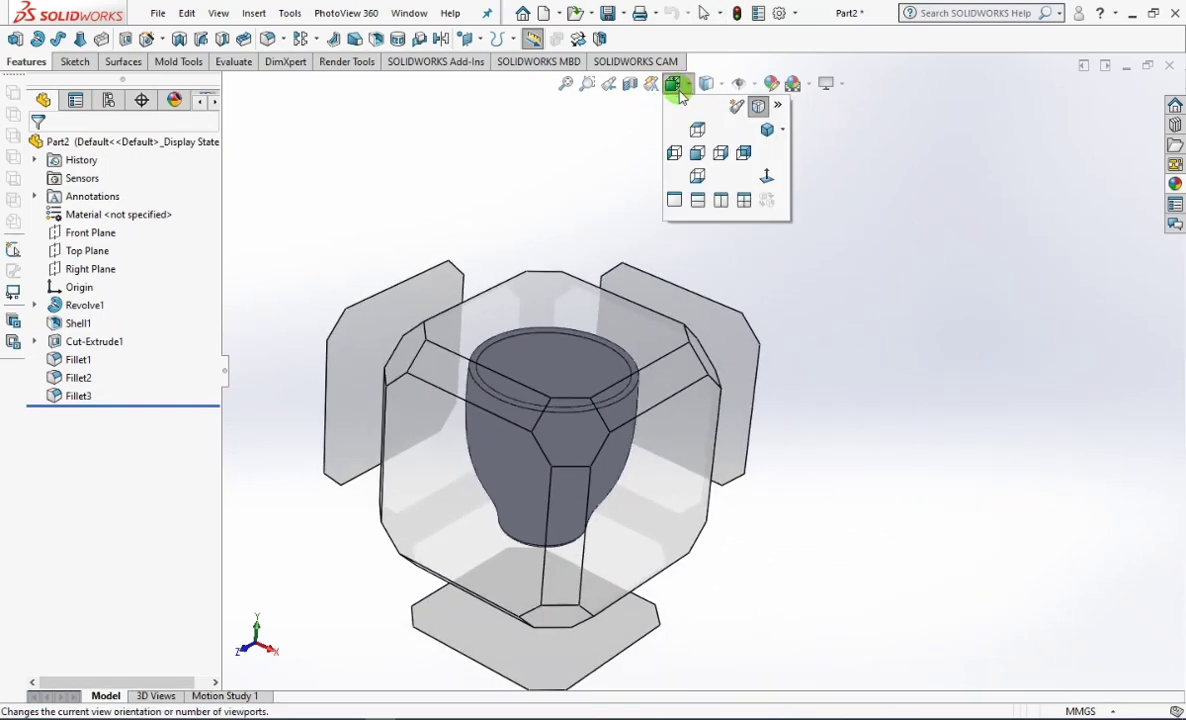
left_click(646, 154)
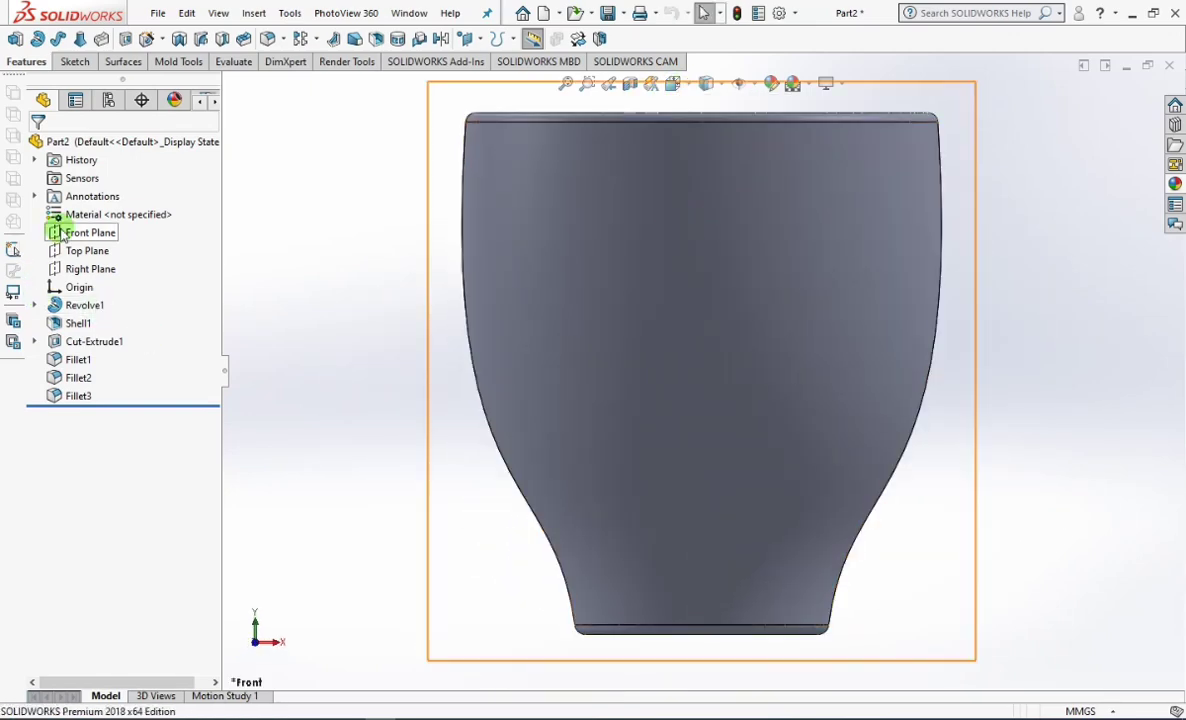
left_click(56, 231)
left_click(74, 201)
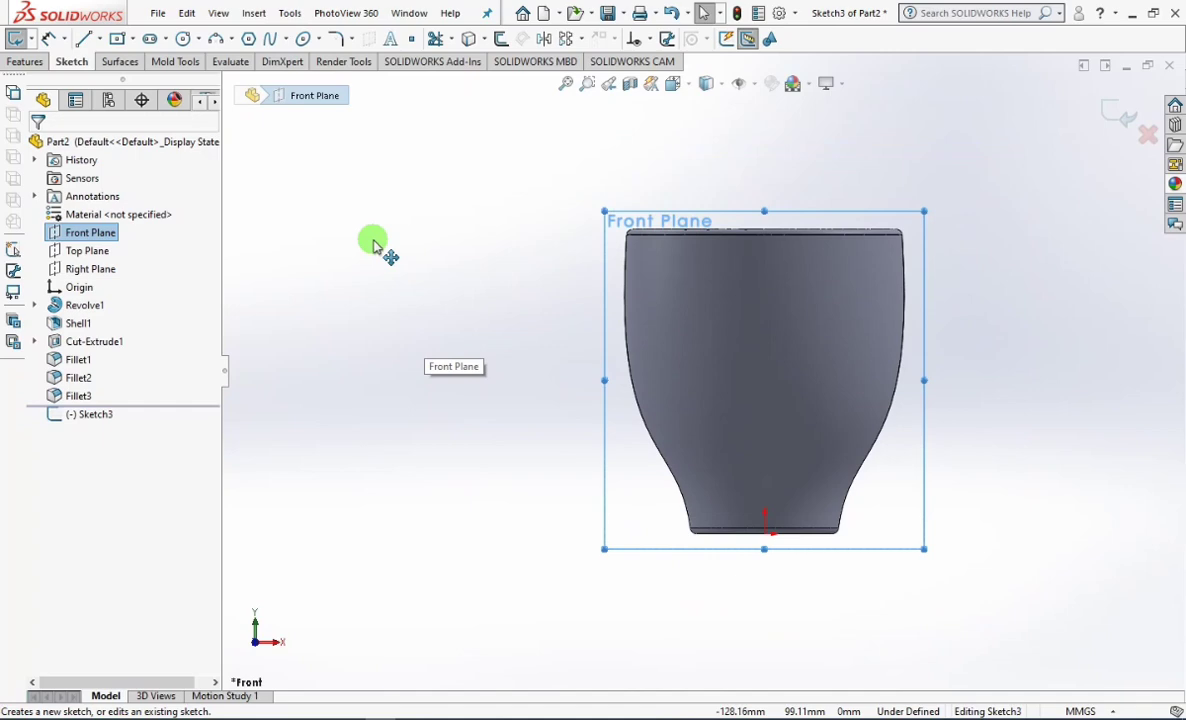
Step: Draw the handle path: a short horizontal line, an arc down, and a spline back to the cup
left_click(84, 38)
scroll(1023, 305, "down", 1)
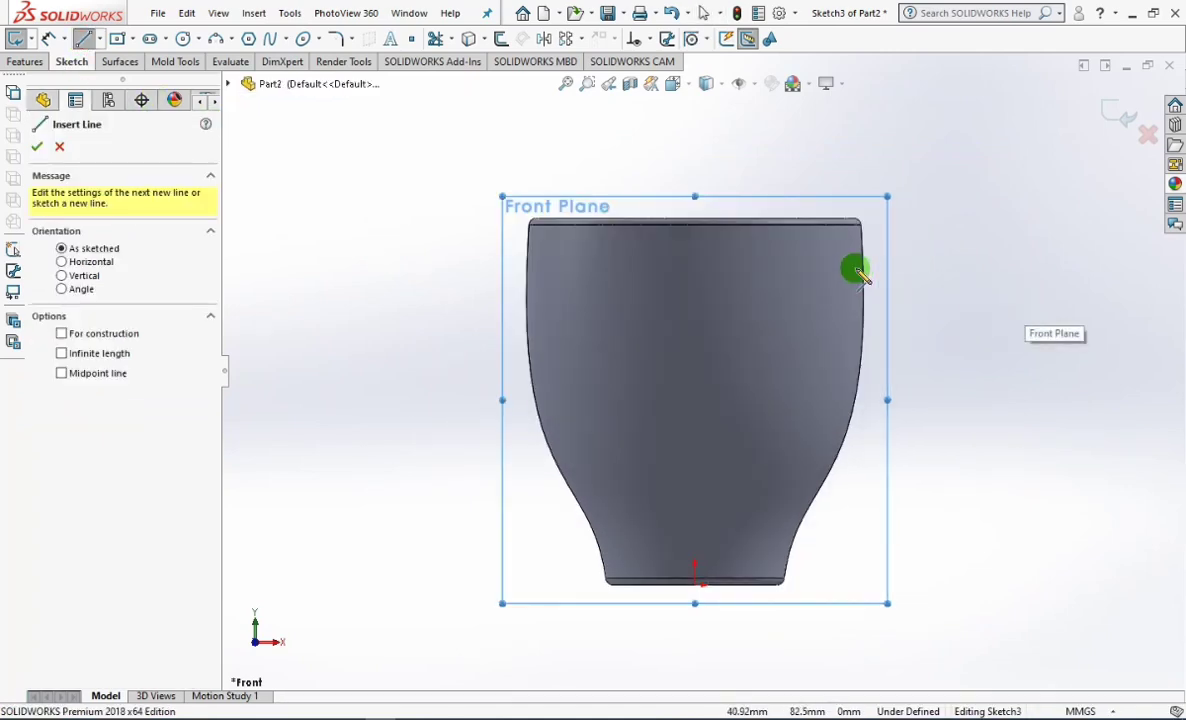
left_click(825, 268)
left_click(921, 268)
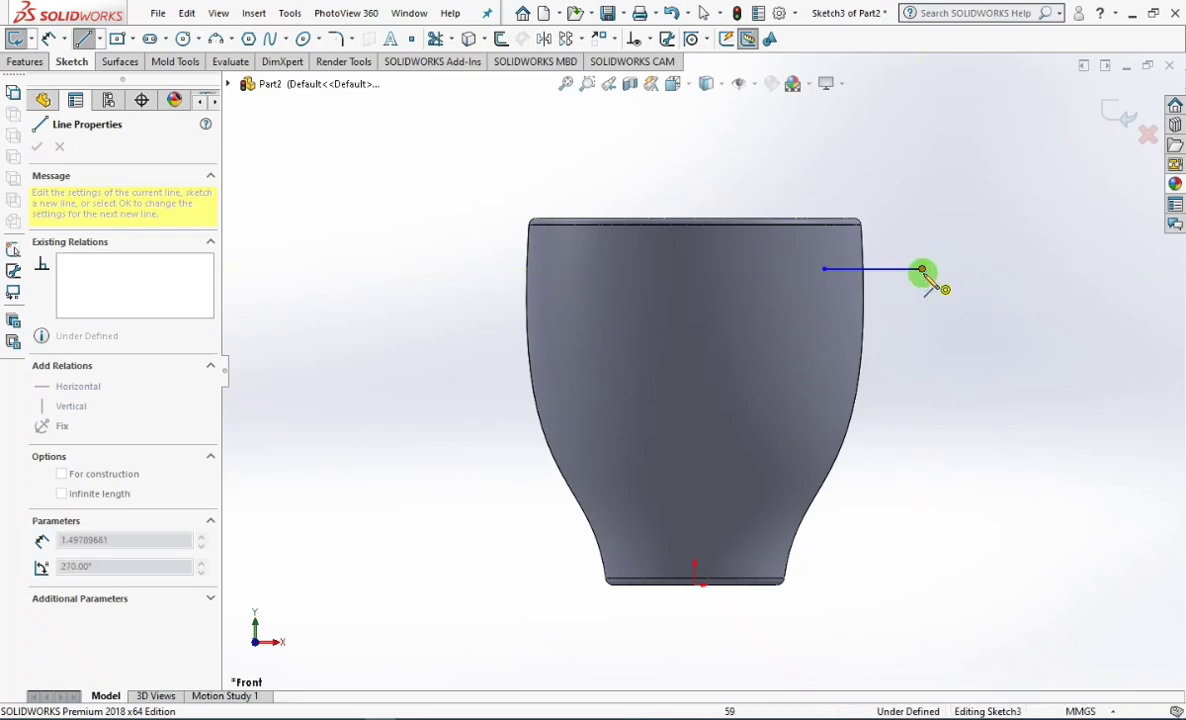
left_click(942, 415)
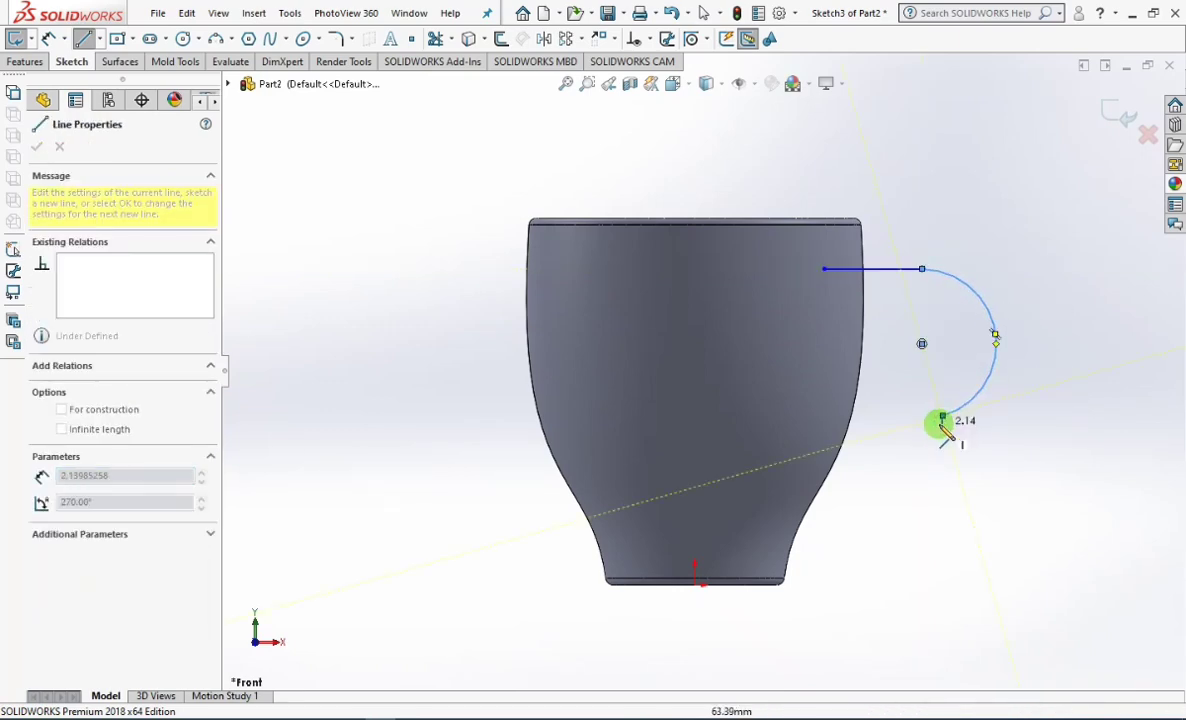
left_click(269, 38)
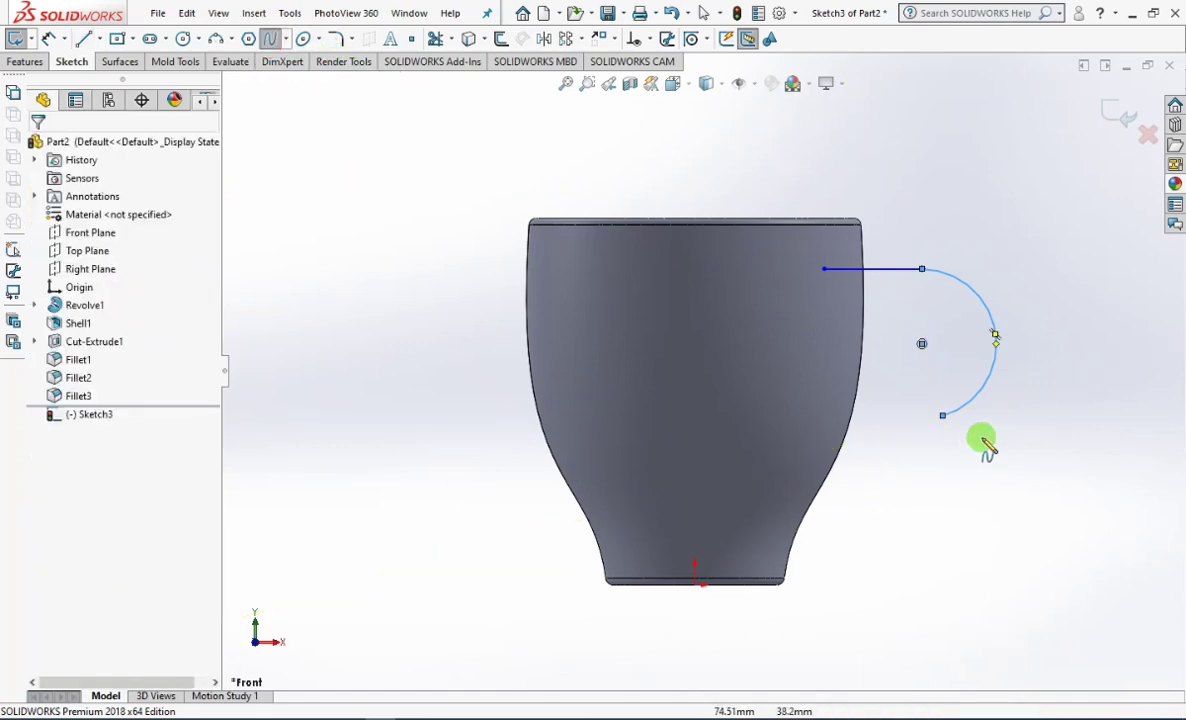
left_click(942, 416)
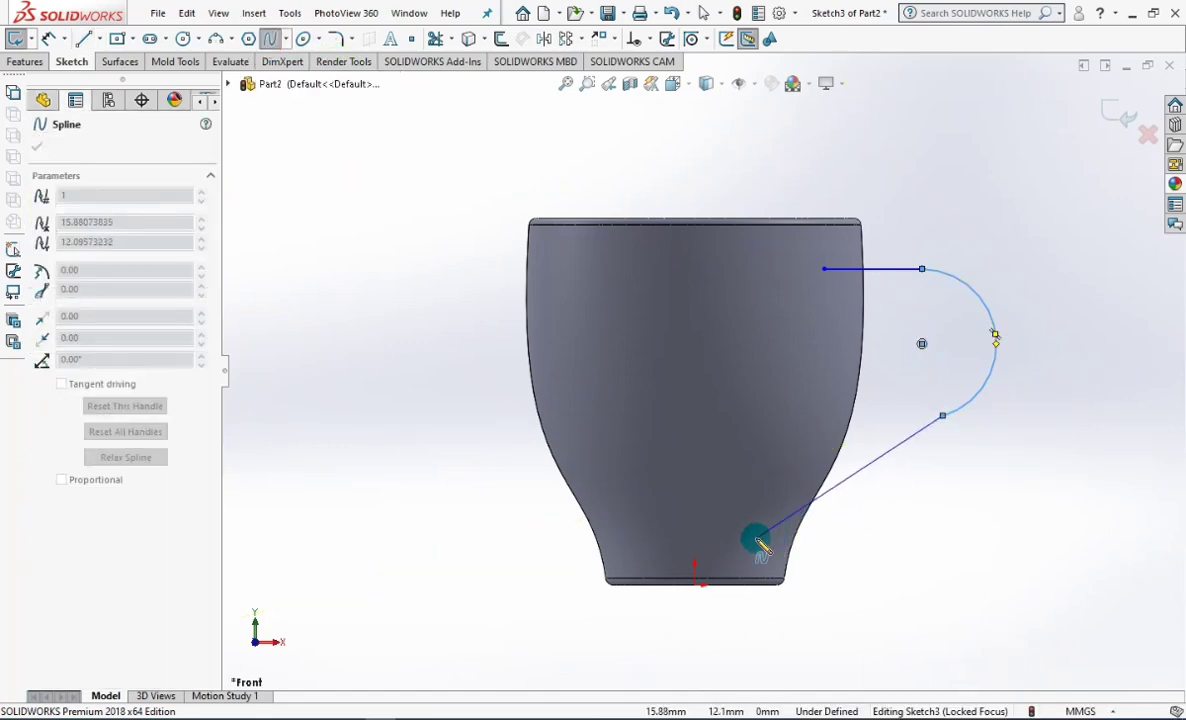
left_click(763, 545)
right_click(768, 550)
left_click(802, 556)
Step: Make the spline tangent to the arc and nudge their junction up and right
left_click(900, 398)
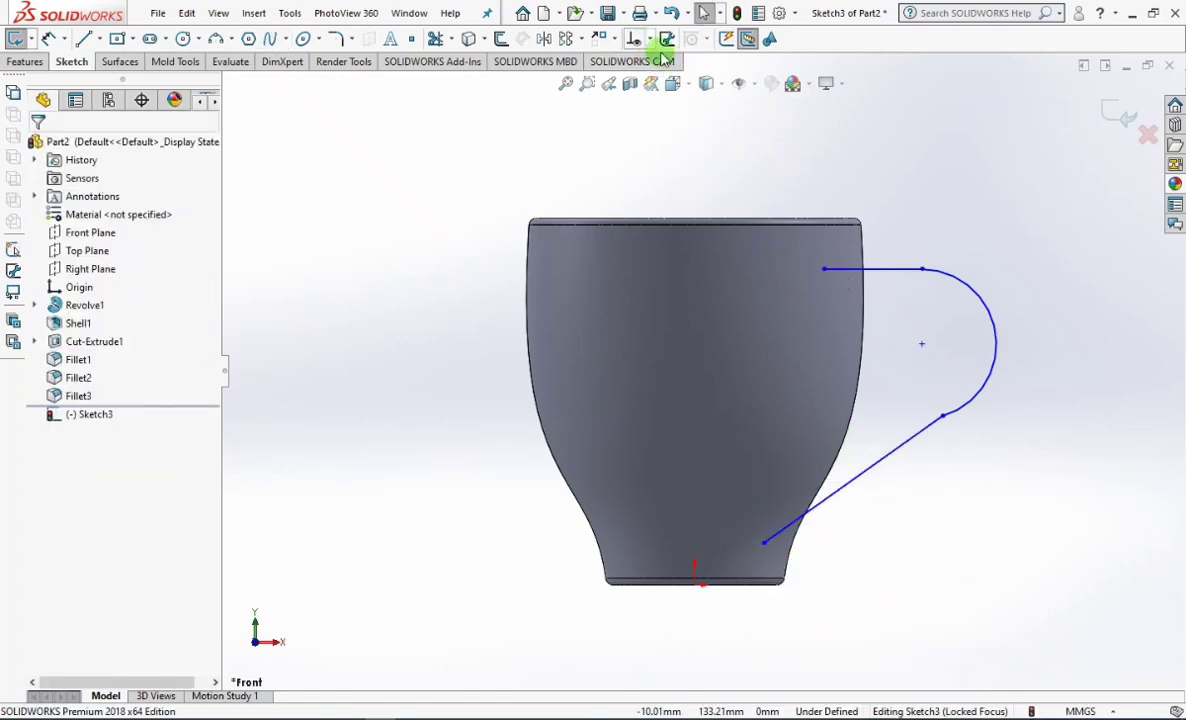
left_click(641, 39)
left_click(635, 79)
left_click(968, 412)
left_click(943, 428)
left_click(40, 411)
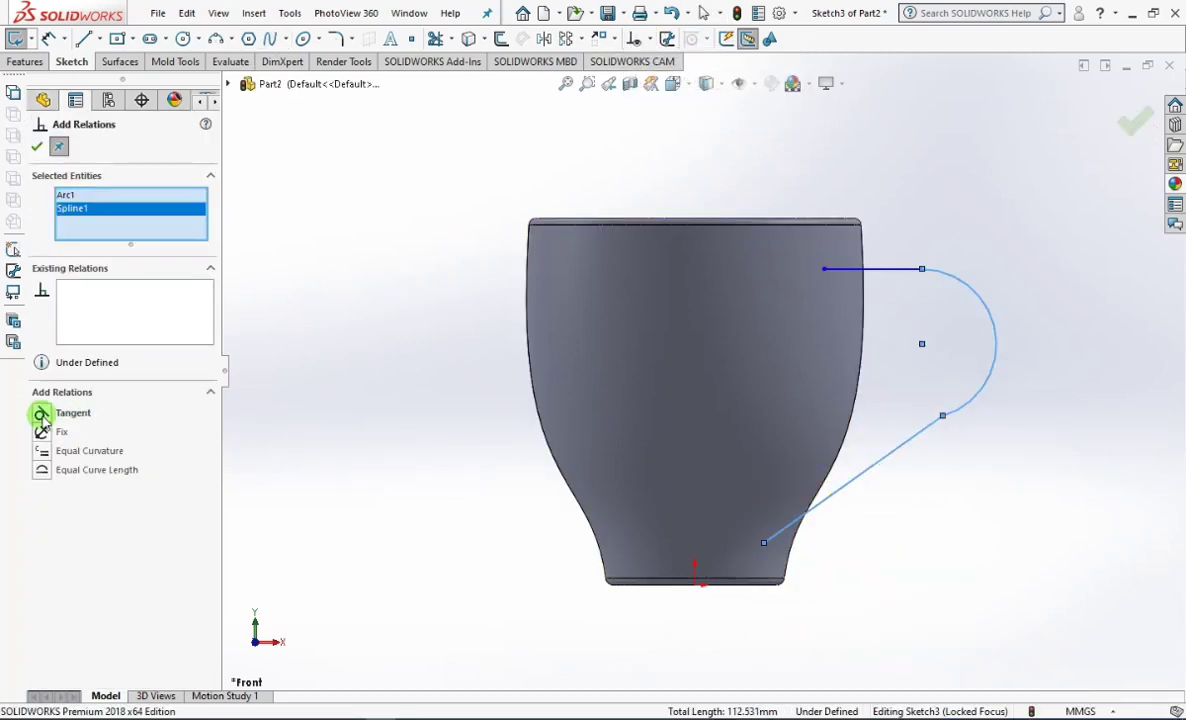
left_click(37, 148)
left_click_drag(942, 416, 952, 407)
left_click(1001, 514)
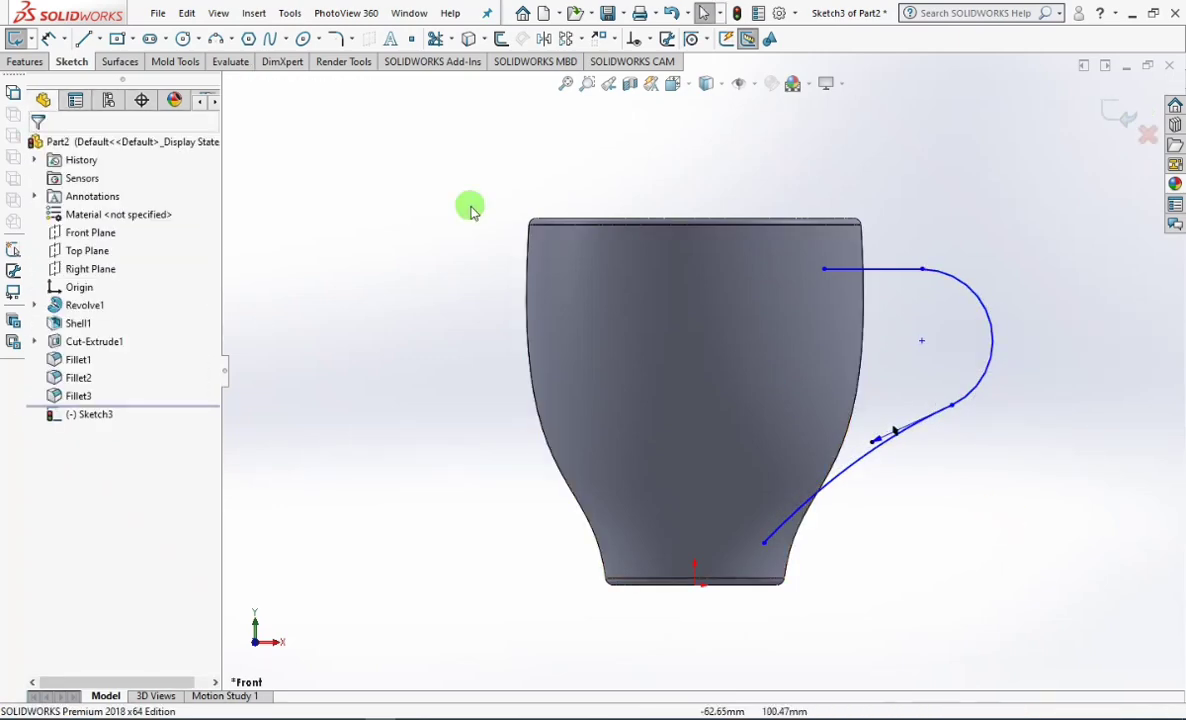
Step: Dimension the handle path: 13 mm below the rim, R20 arc, centre 65 mm from the origin
left_click(50, 38)
left_click(890, 270)
left_click(842, 220)
left_click(915, 180)
type("13")
left_click(845, 174)
left_click(985, 282)
left_click(1050, 233)
type("20")
left_click(961, 230)
left_click(903, 348)
left_click(695, 590)
left_click(806, 631)
type("65mm")
left_click(733, 632)
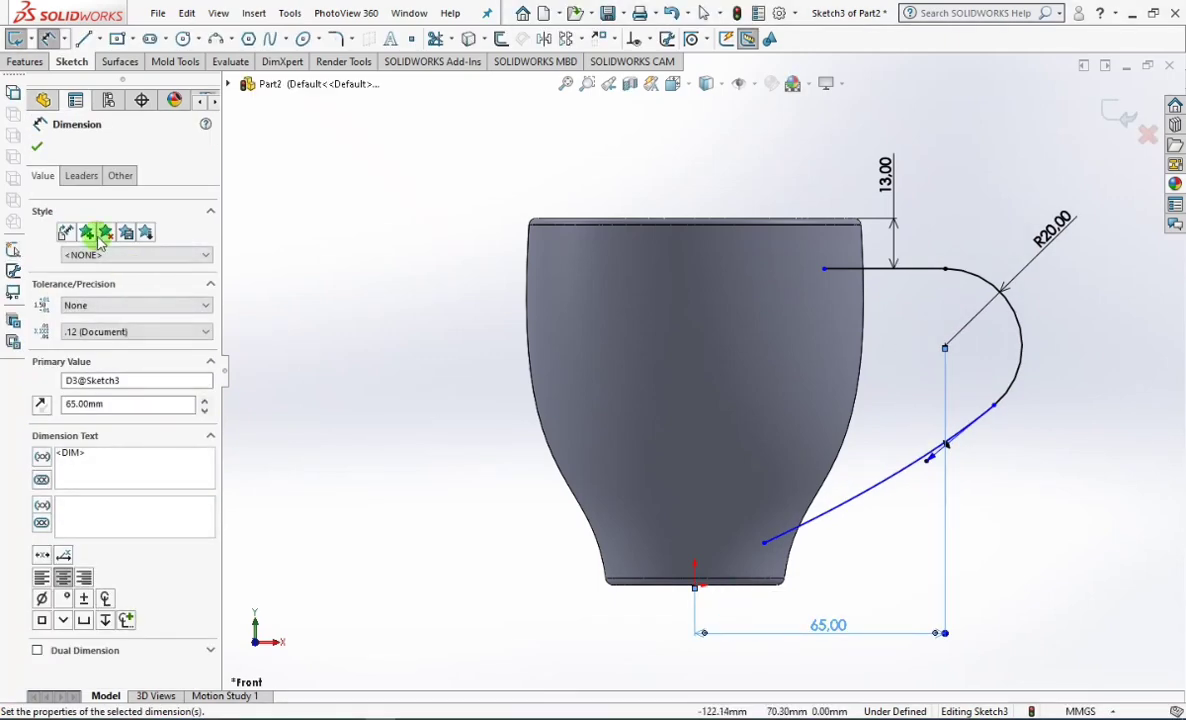
left_click(36, 146)
Step: Adjust the spline's tangent handle to smooth its S-curve into the cup
left_click(900, 470)
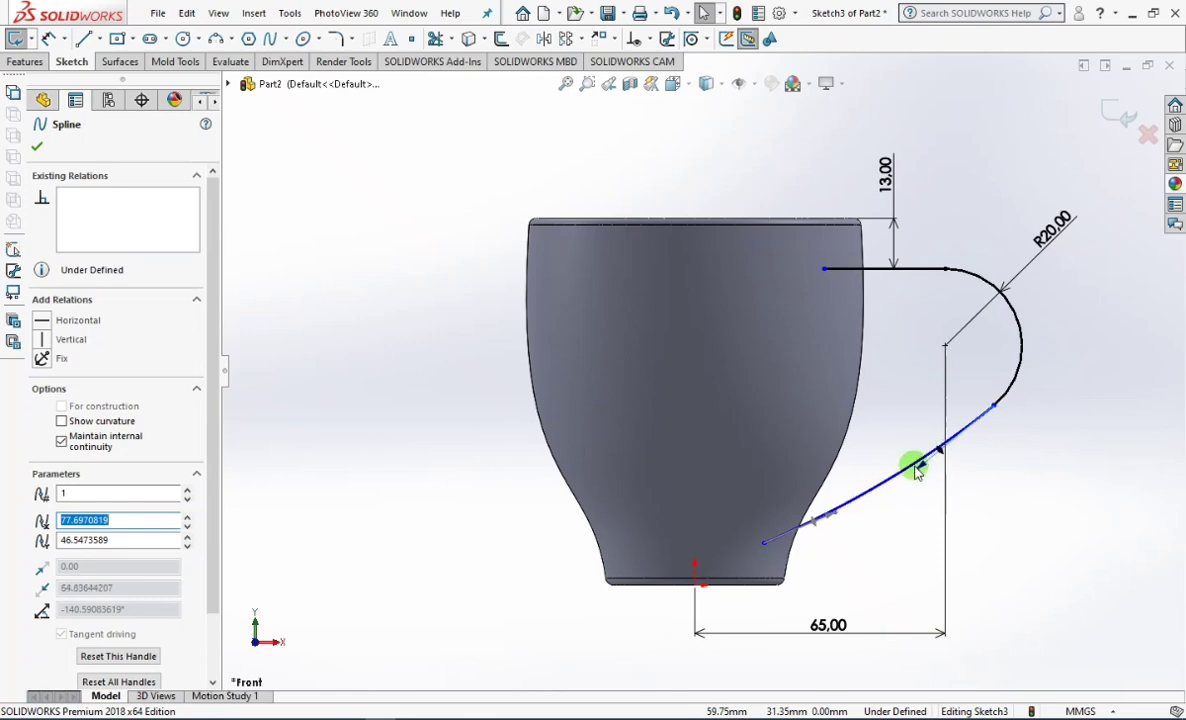
left_click_drag(845, 510, 842, 471)
left_click(1035, 531)
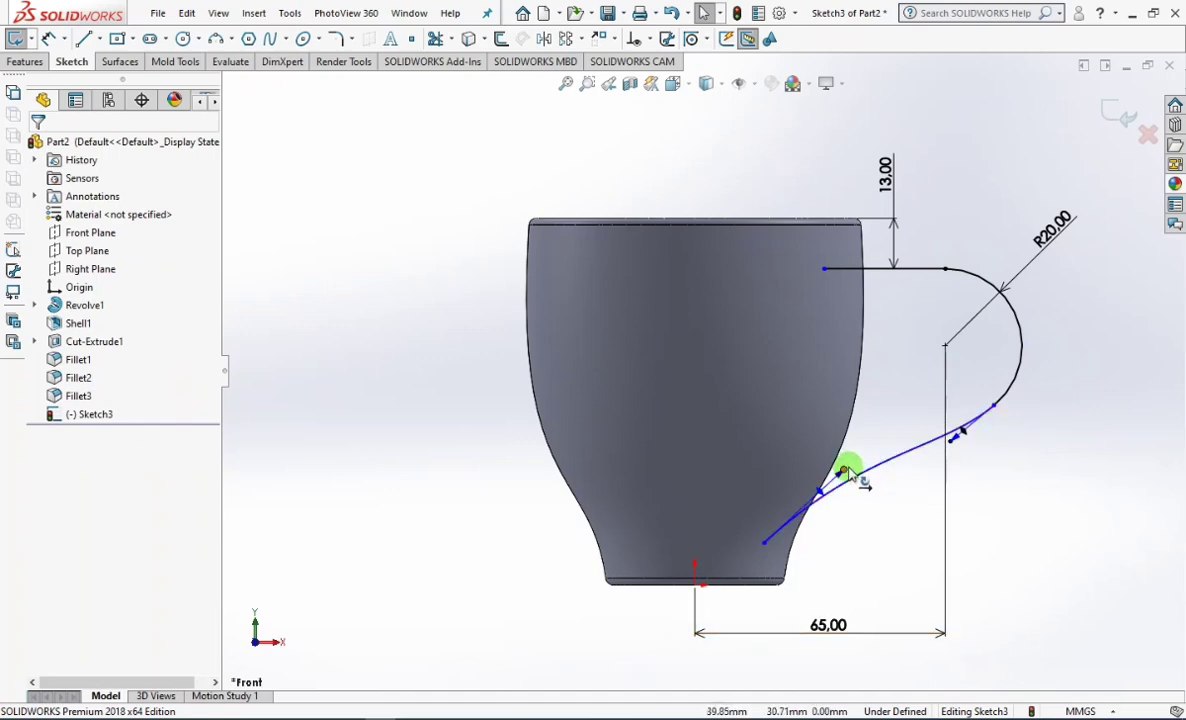
left_click_drag(848, 475, 851, 458)
left_click(1087, 515)
Step: Exit the handle sketch and view the cup from above in wireframe
key("z")
key("z")
key("z")
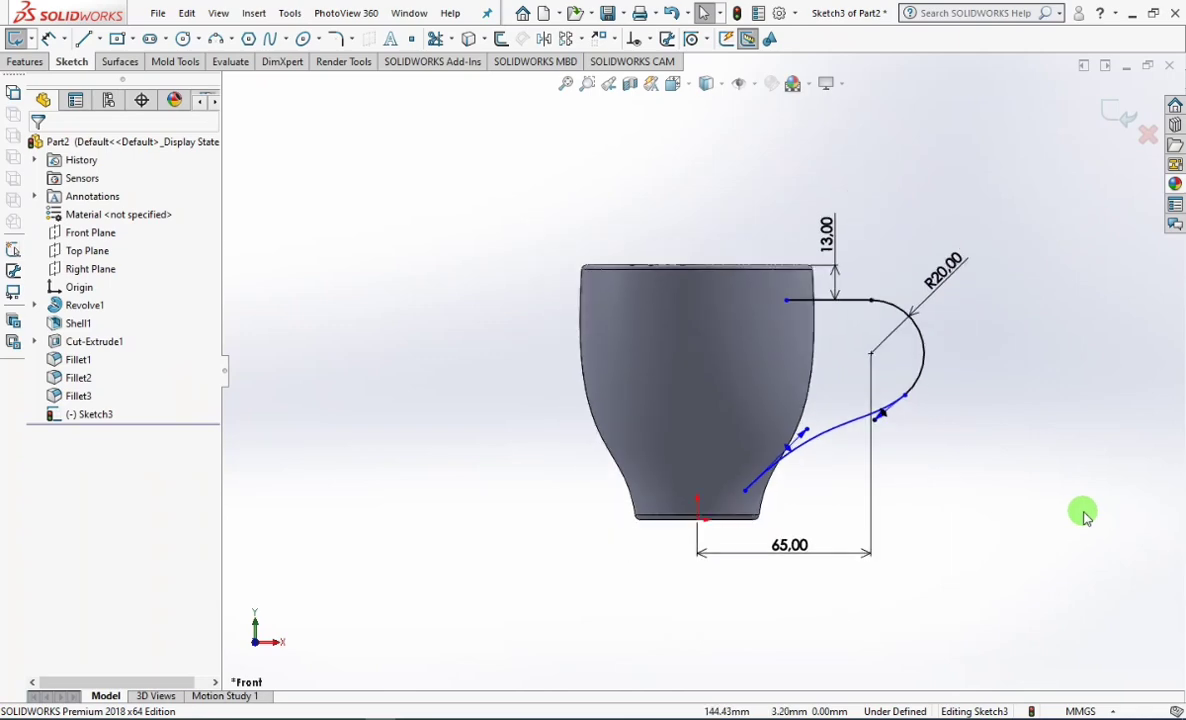
left_click(1124, 116)
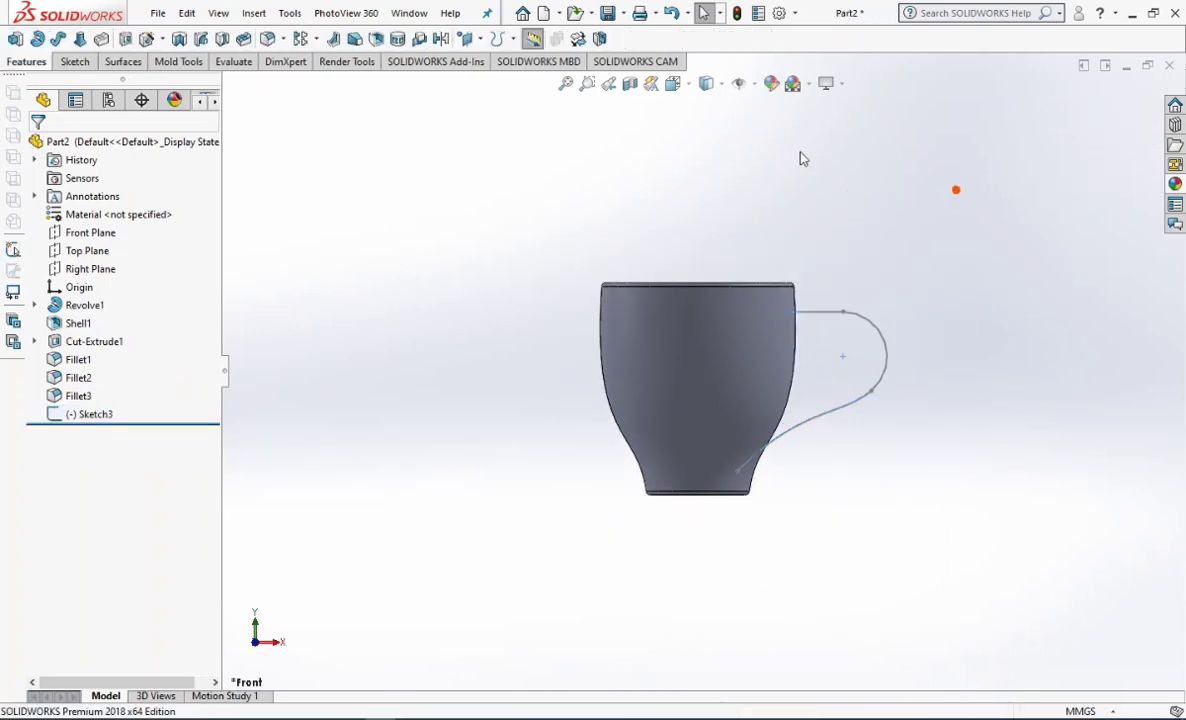
left_click(714, 85)
left_click(709, 200)
middle_click_drag(709, 204, 843, 280)
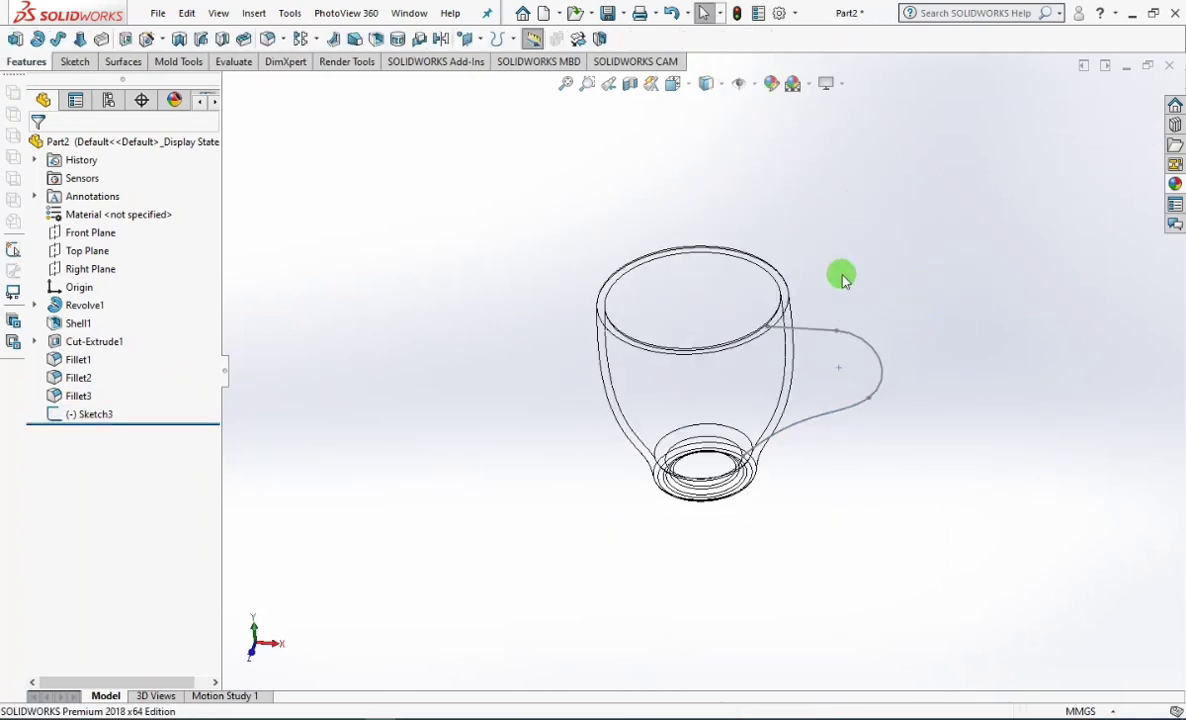
Step: Create Plane1 through the handle's straight line and the path's end point
left_click(468, 38)
left_click(495, 66)
left_click(809, 332)
scroll(805, 344, "down", 3)
mouse_move(794, 347)
middle_mouse_down()
mouse_move(770, 363)
mouse_move(722, 345)
middle_mouse_up()
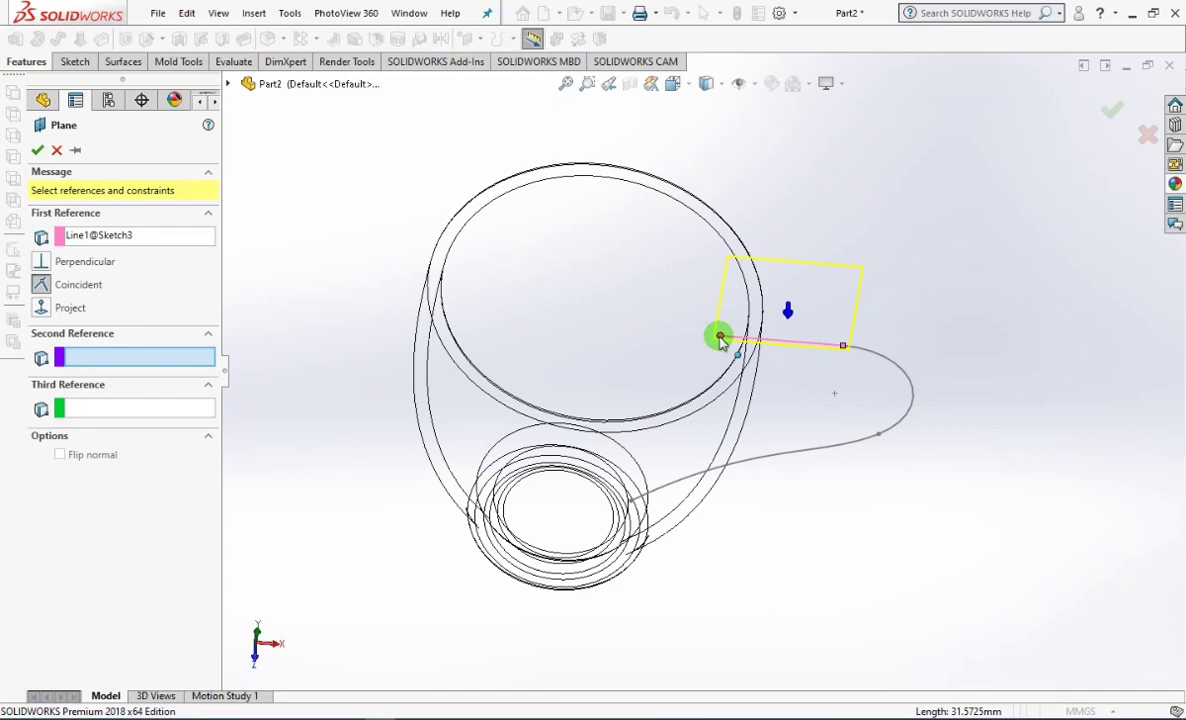
left_click(720, 338)
key("Return")
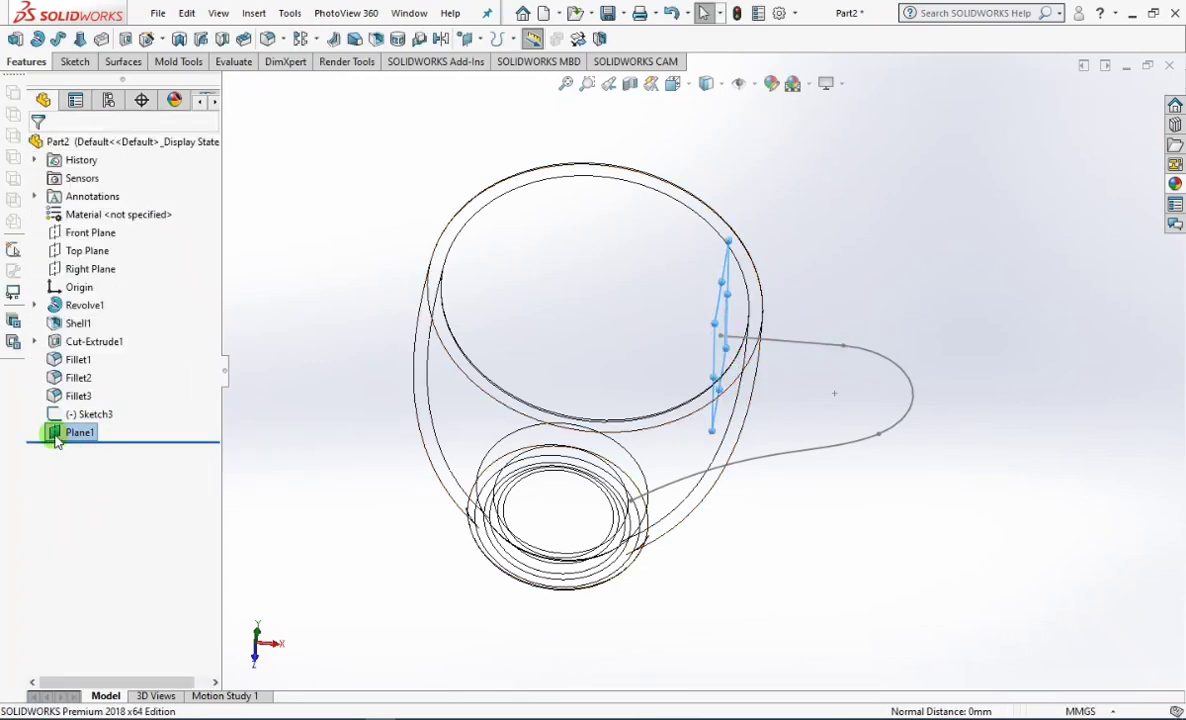
Step: On Plane1, sketch a circle centred on the handle path's end point
left_click(60, 412)
mouse_move(760, 470)
middle_mouse_down()
mouse_move(813, 439)
mouse_move(822, 392)
middle_mouse_up()
scroll(795, 375, "down", 3)
left_click(183, 38)
scroll(716, 340, "down", 4)
left_click(710, 352)
left_click(722, 395)
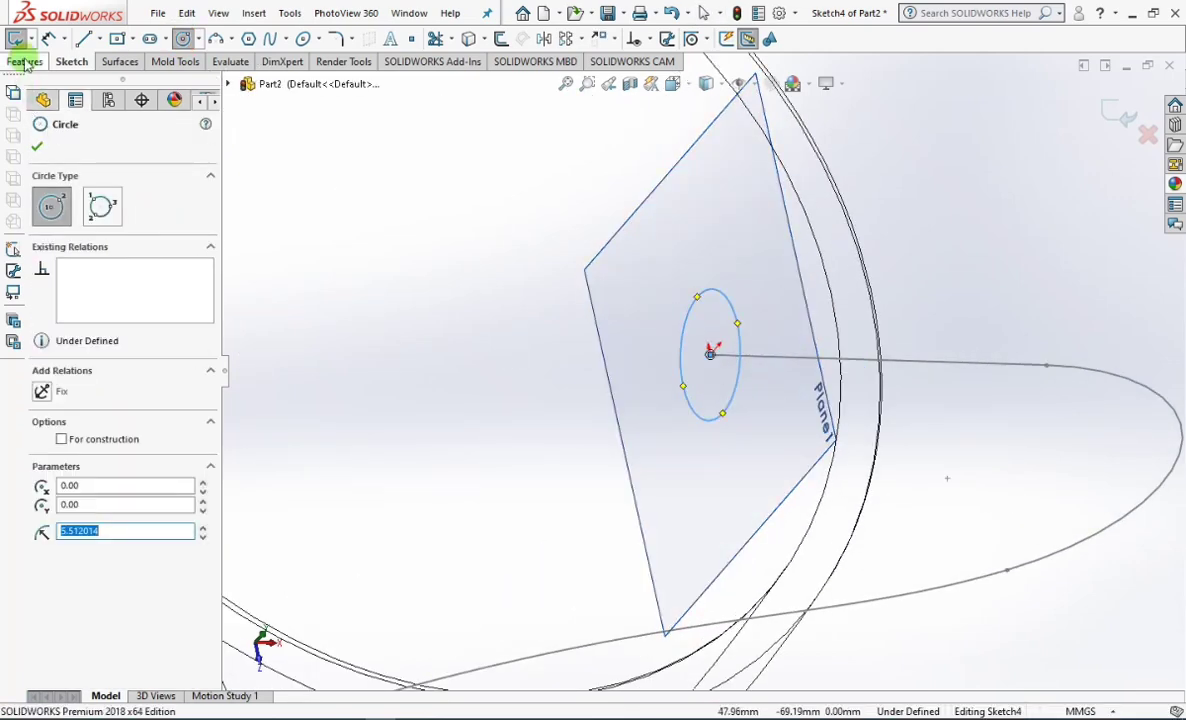
Step: Dimension the circle to a 10 mm diameter and exit the sketch
left_click(48, 38)
left_click(741, 370)
left_click(958, 250)
type("10")
left_click(838, 262)
middle_click_drag(834, 318, 1118, 185)
left_click(1114, 116)
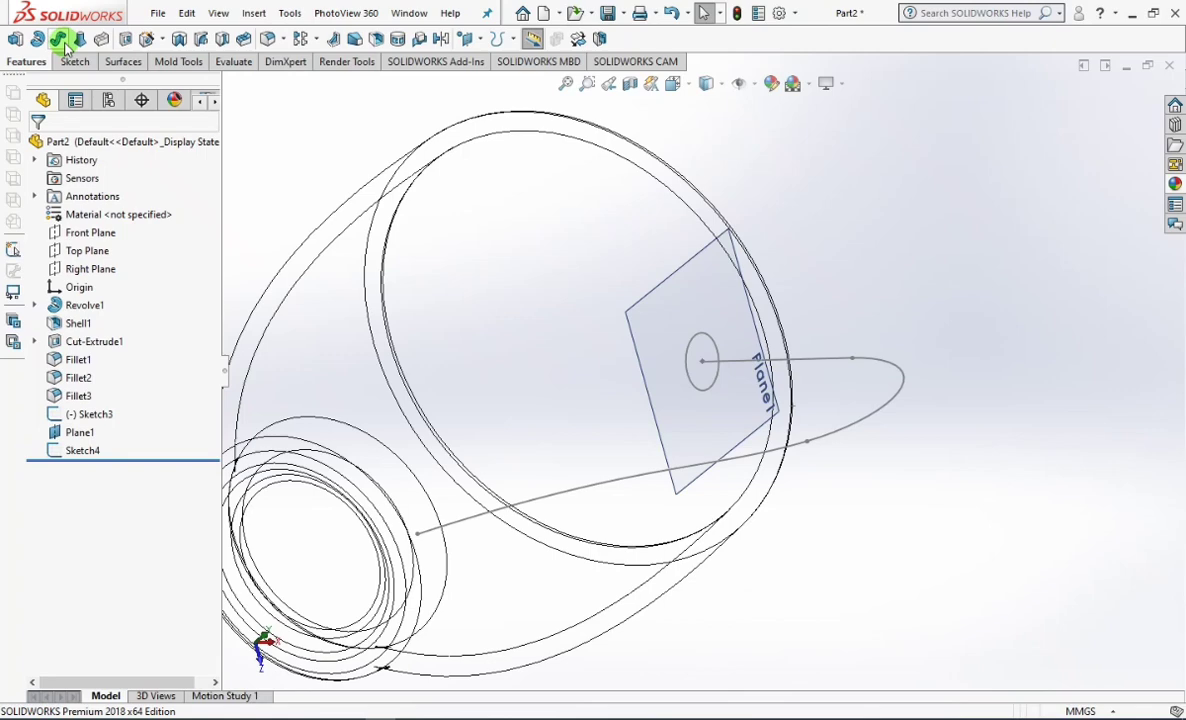
Step: Sweep the circle profile (Sketch4) along the curved handle path (Sketch3), shown shaded with edges
left_click(58, 39)
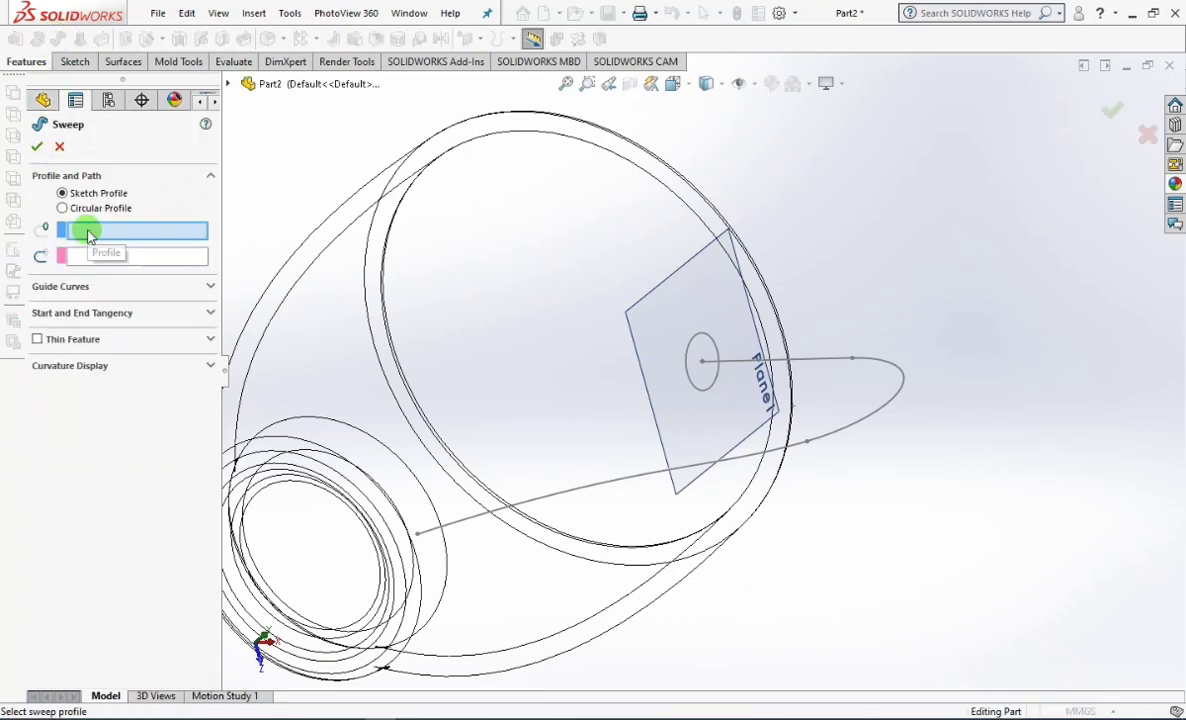
left_click(700, 390)
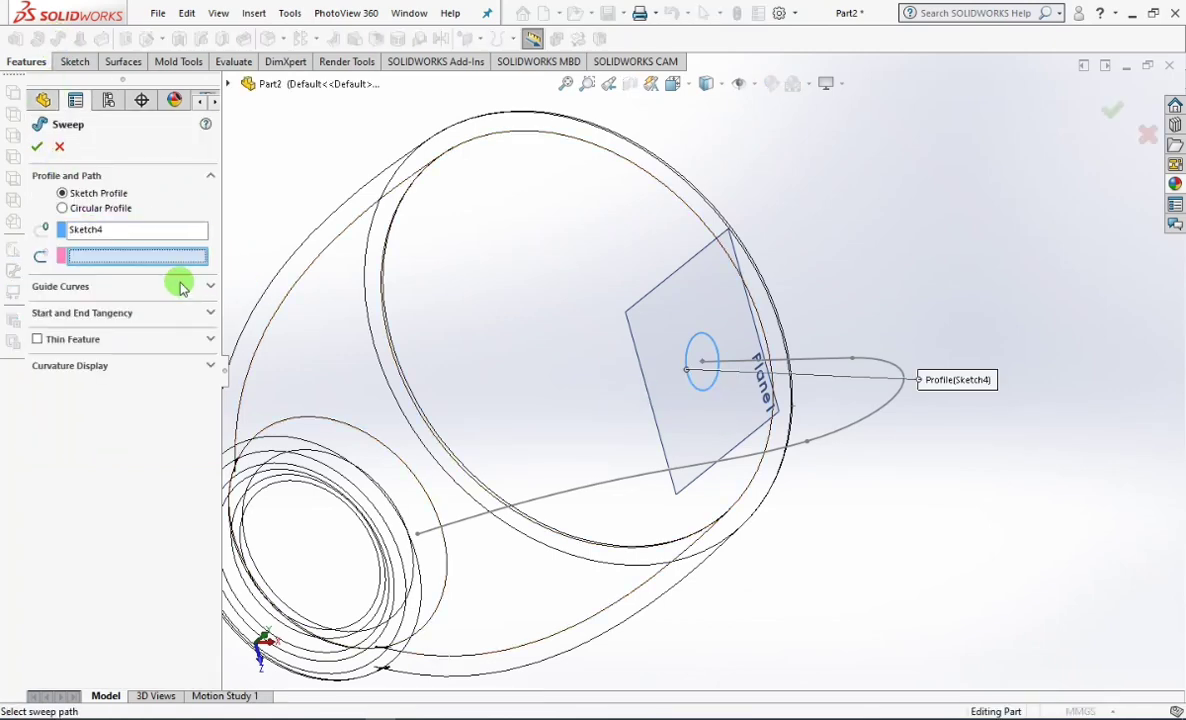
left_click(836, 360)
middle_click_drag(836, 360, 804, 220)
key("ctrl+7")
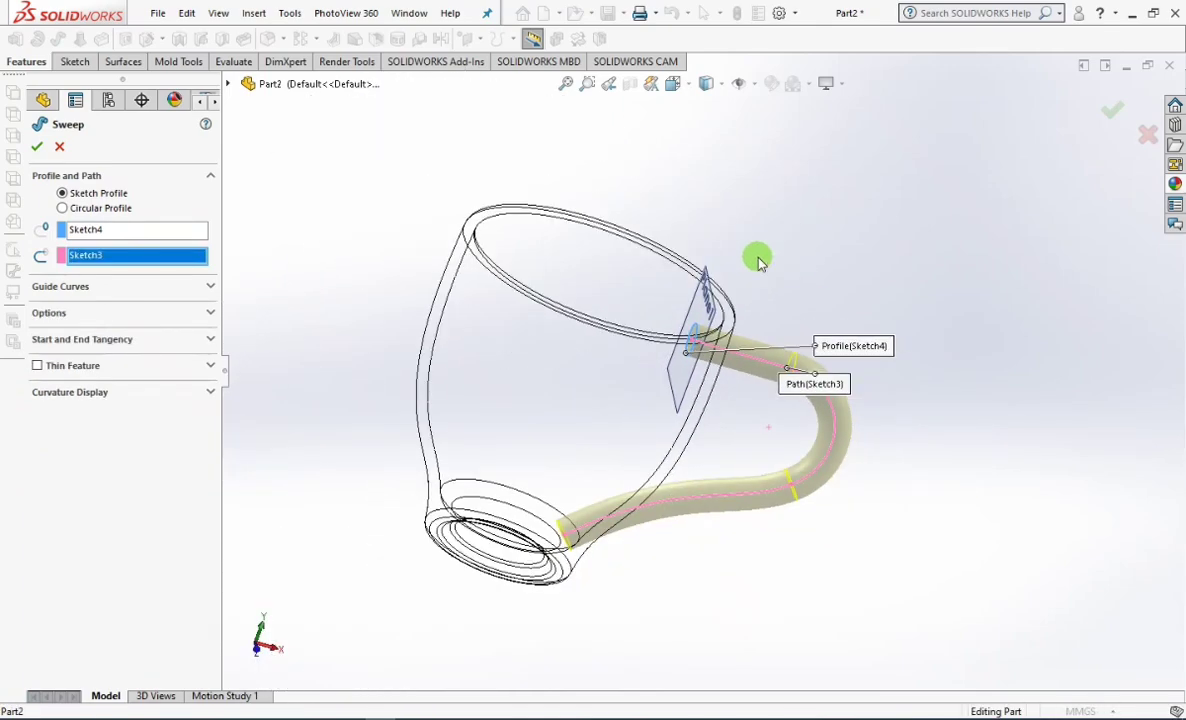
left_click(706, 84)
left_click(706, 114)
middle_click_drag(760, 298, 830, 366)
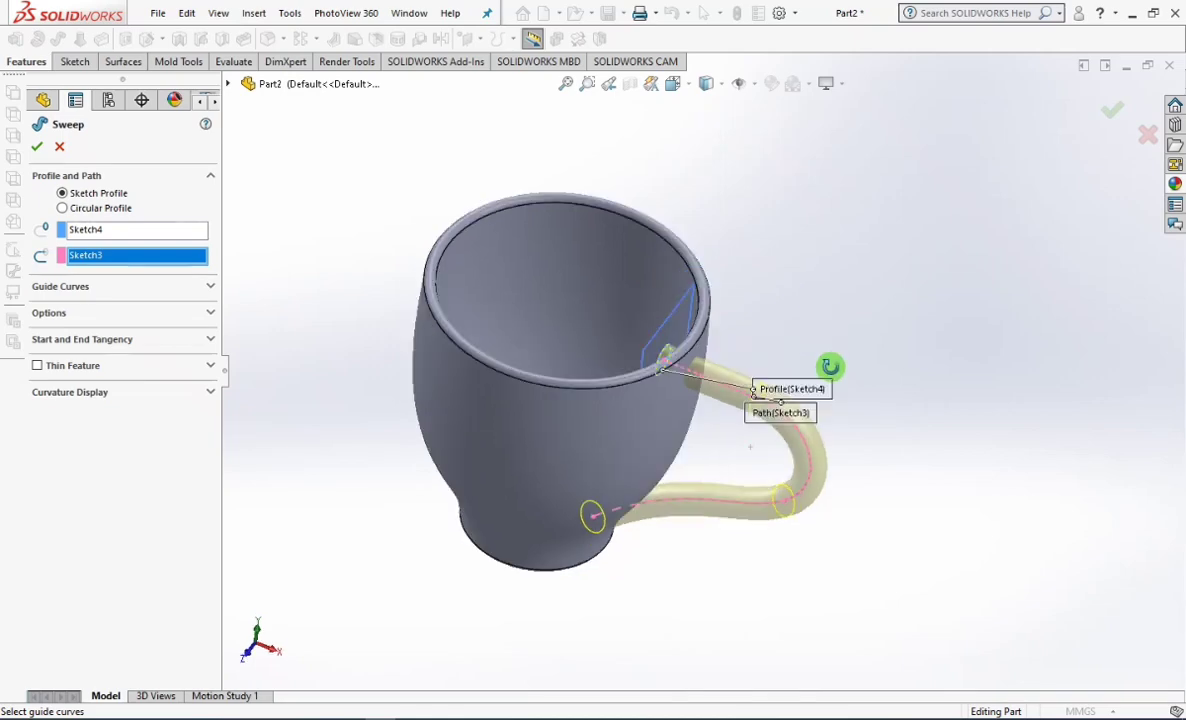
left_click(72, 314)
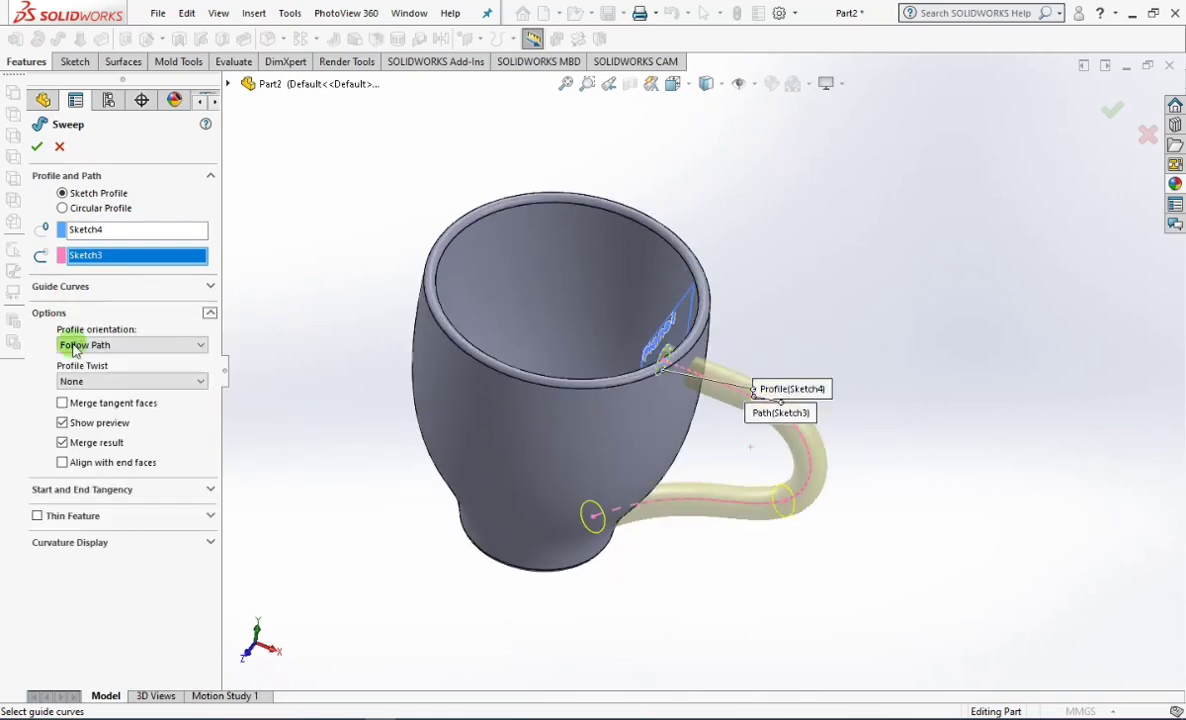
left_click(35, 148)
middle_click_drag(839, 270, 853, 237)
Step: Split the bodies along the mug's outer face, keeping Bodies 3 and 4 inside the cup
left_click(598, 40)
left_click(625, 405)
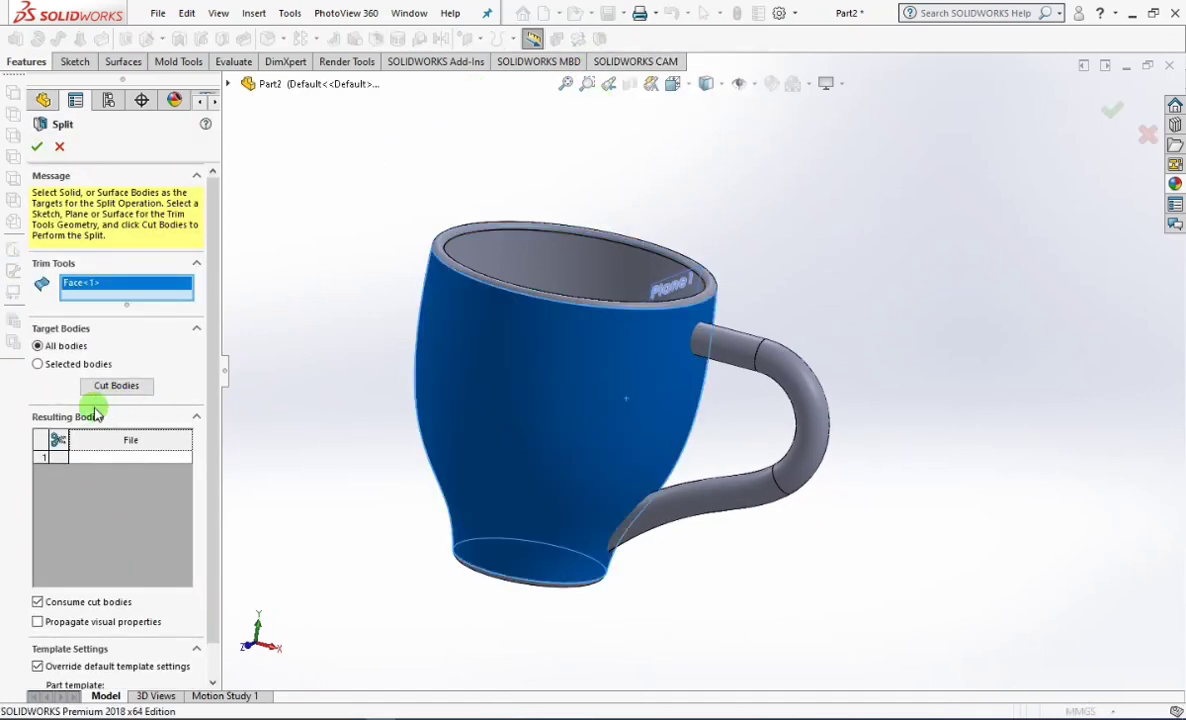
left_click(116, 390)
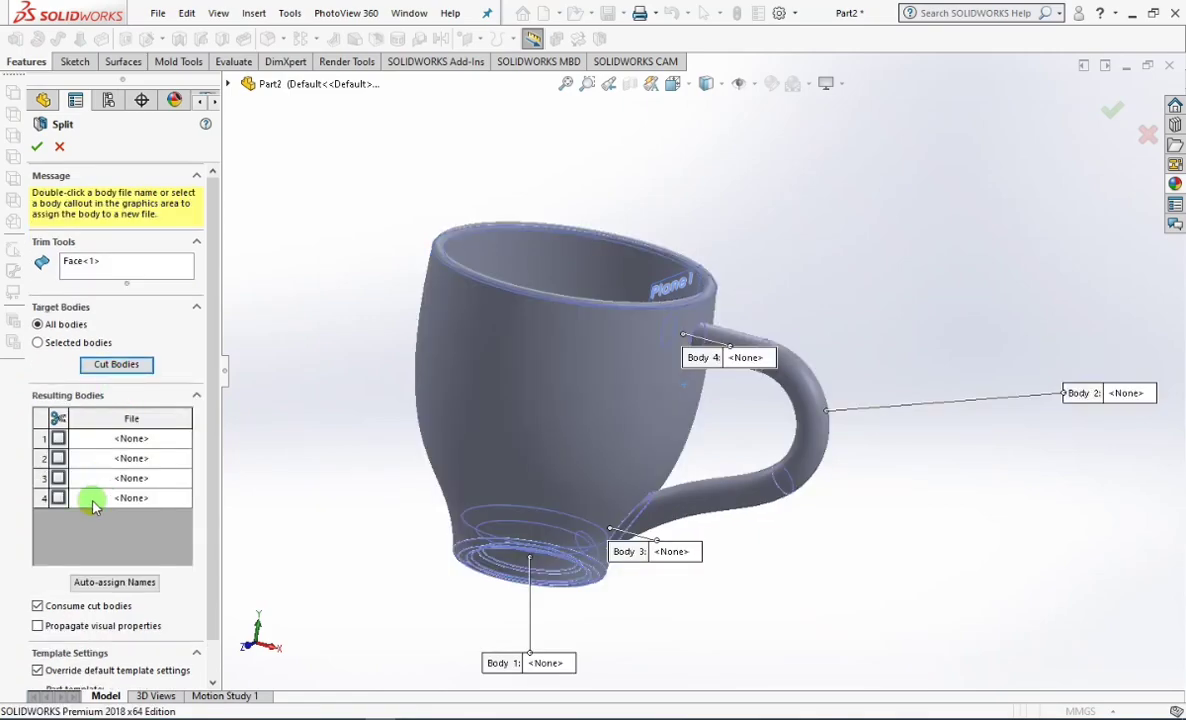
middle_click_drag(603, 450, 718, 500)
left_click(709, 389)
middle_click_drag(709, 389, 567, 447)
left_click(177, 617)
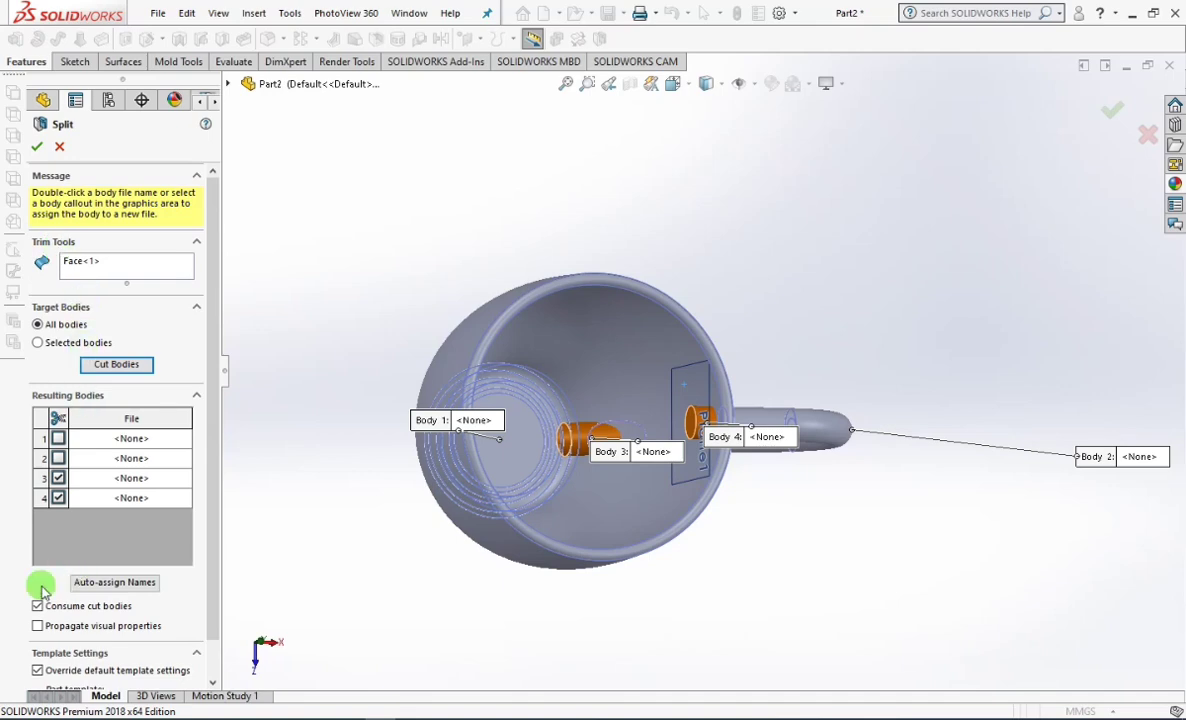
left_click(36, 146)
middle_click_drag(826, 336, 773, 175)
Step: Combine the cup body and the handle body into one solid
left_click(518, 40)
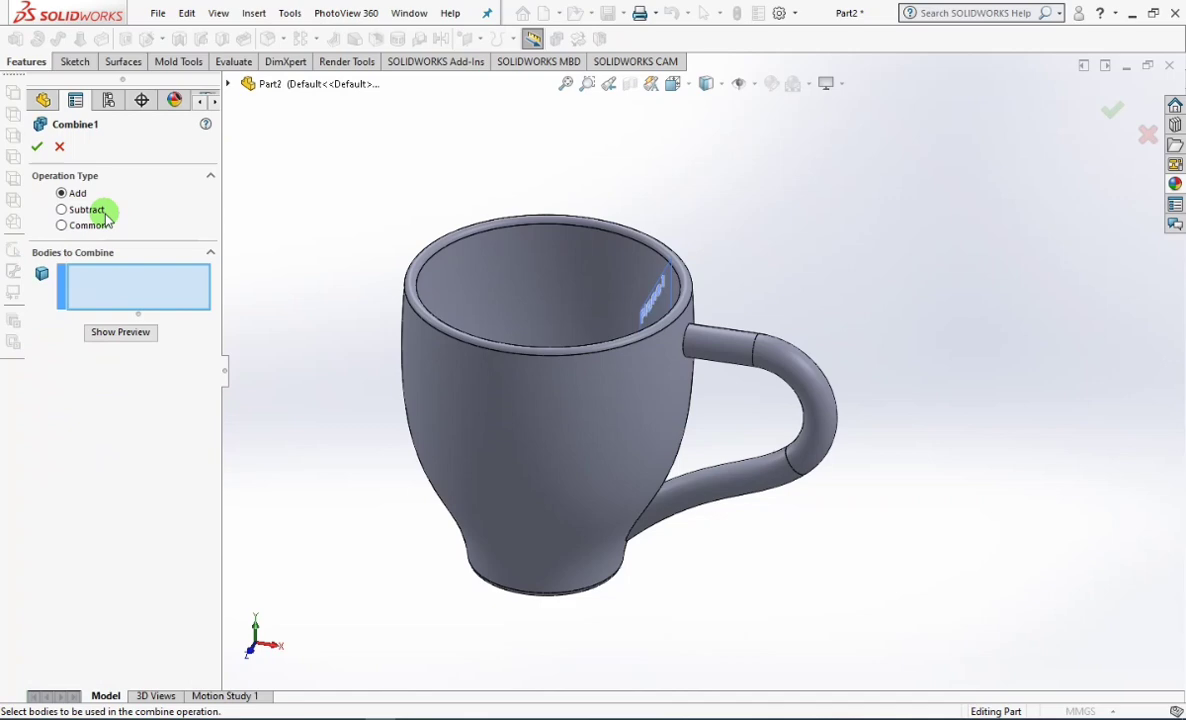
left_click(603, 468)
left_click(789, 339)
left_click(123, 337)
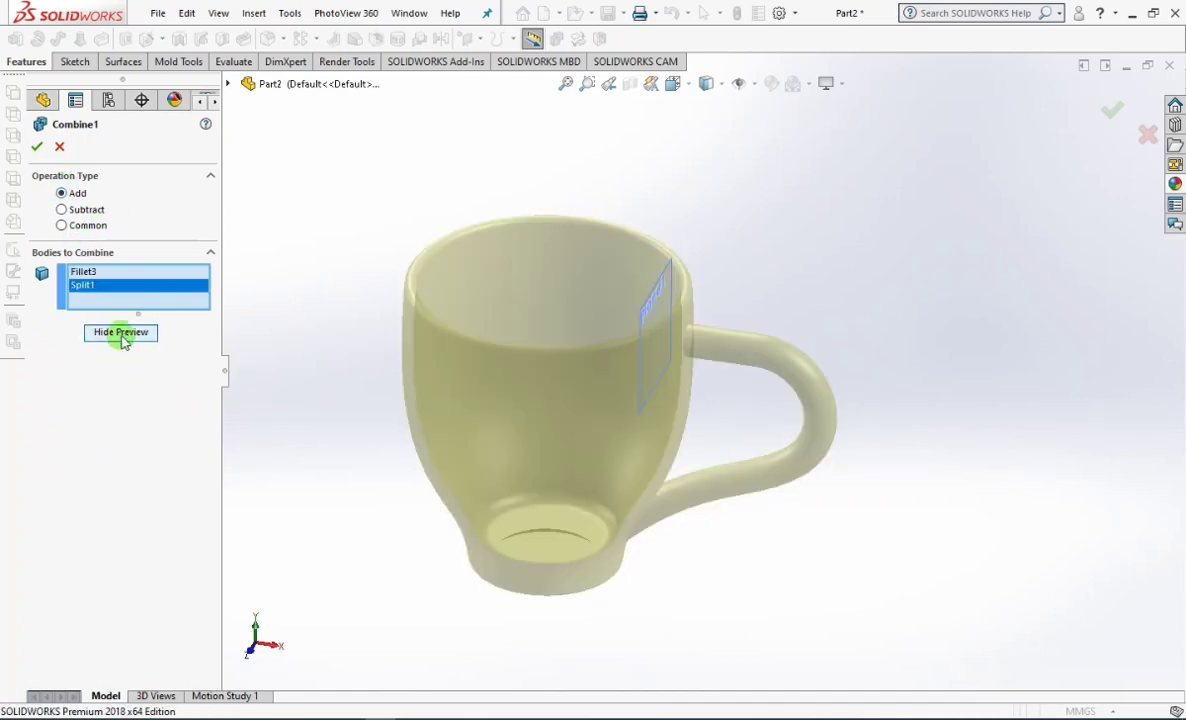
left_click(33, 147)
middle_click_drag(789, 262, 521, 130)
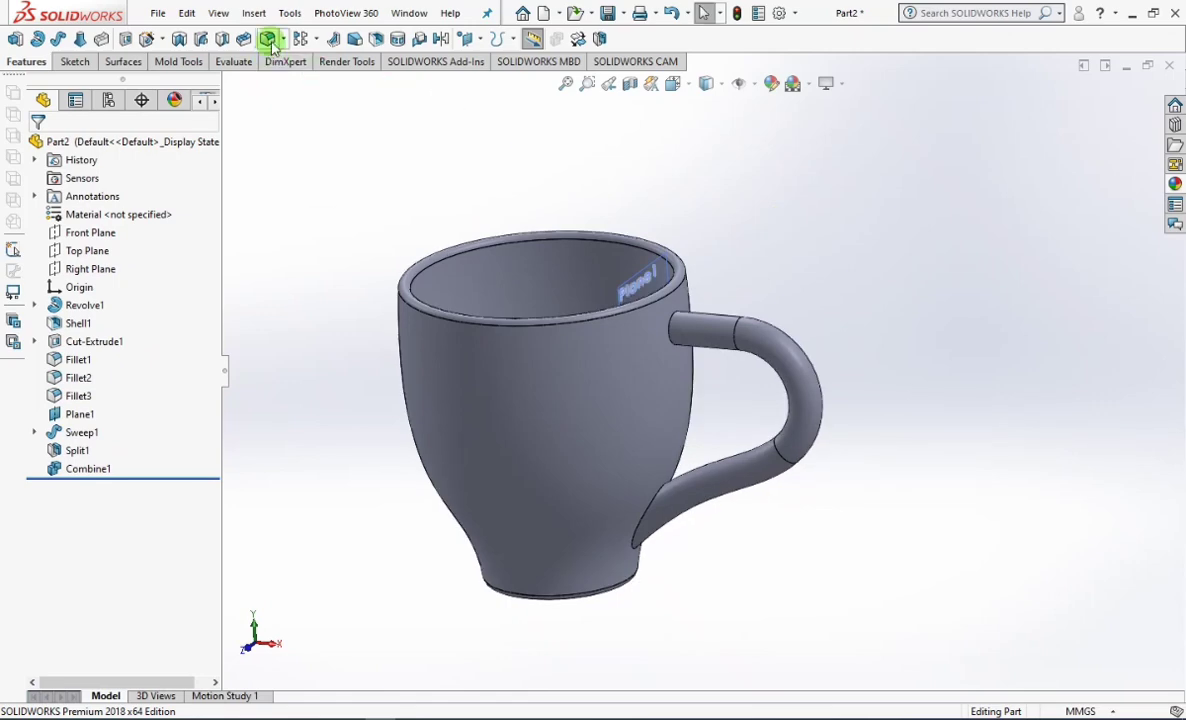
Step: Round the upper and lower handle-to-cup edges with a constant 3 mm fillet
left_click(267, 38)
left_click(54, 224)
type("3")
left_click(310, 405)
left_click(675, 332)
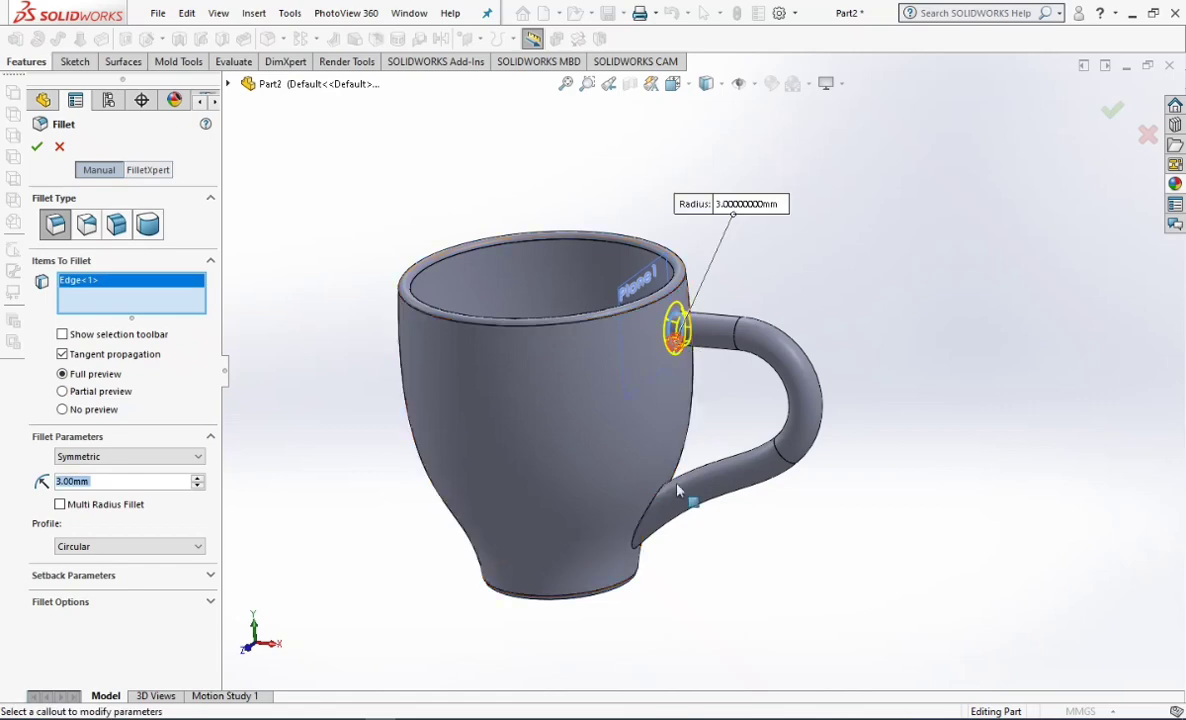
left_click(634, 540)
middle_click_drag(634, 540, 607, 512)
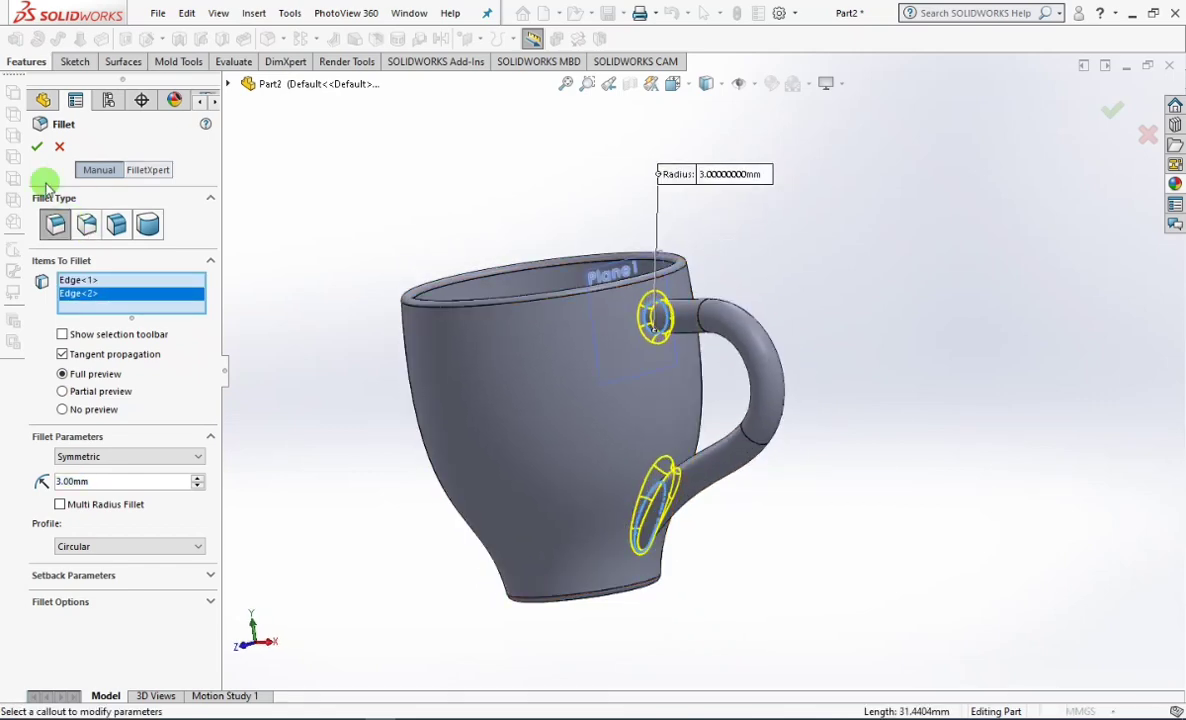
left_click(36, 146)
Step: Hide Plane1
middle_click_drag(469, 212, 519, 257)
left_click(613, 276)
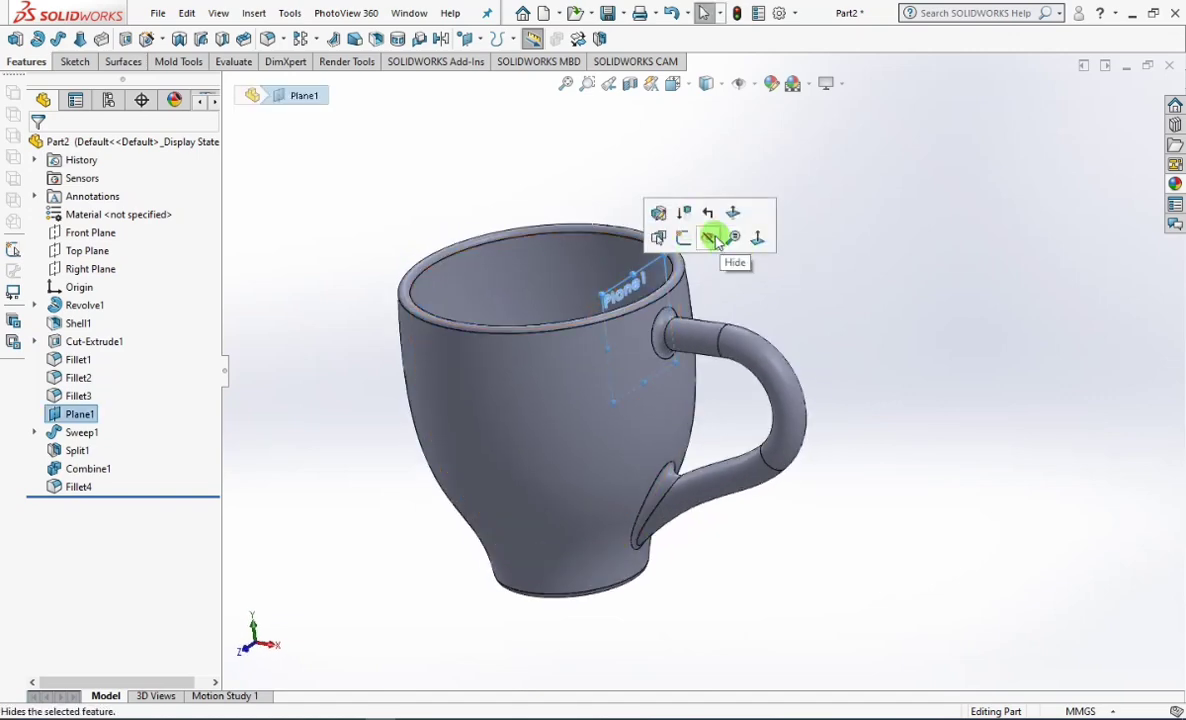
left_click(716, 240)
middle_click_drag(781, 254, 789, 277)
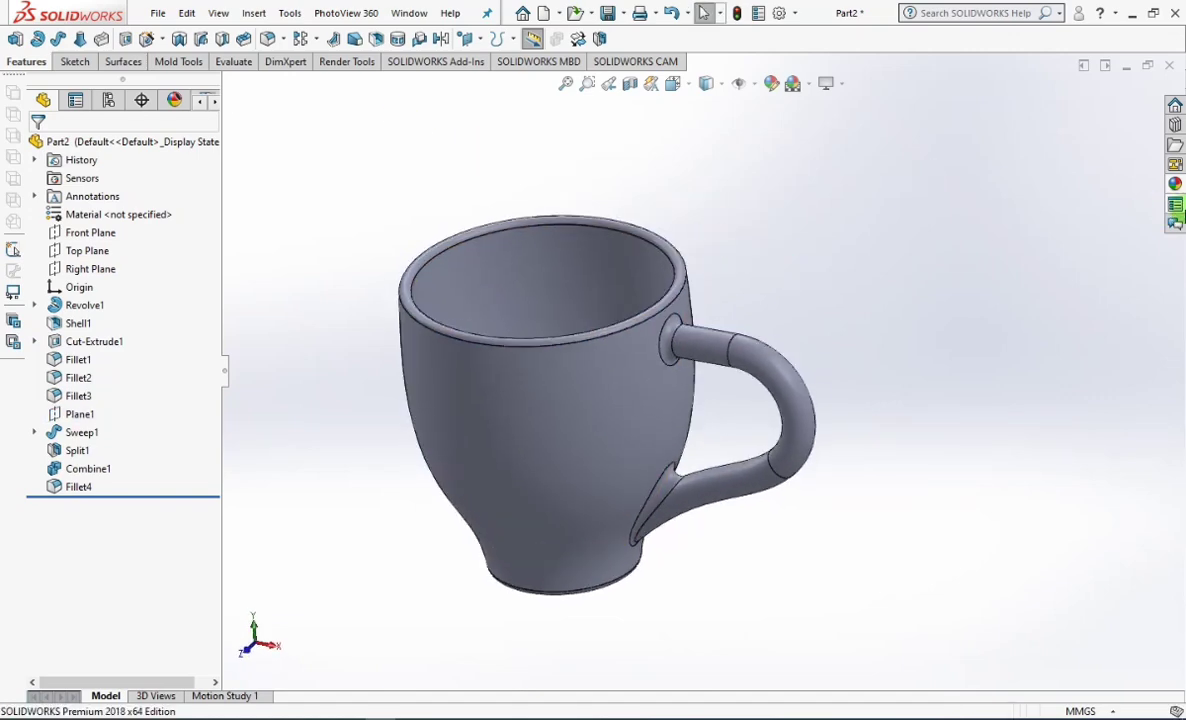
Step: Apply the Glass > Thick Gloss clear thick glass appearance to the whole mug body and fit the view
left_click(1175, 184)
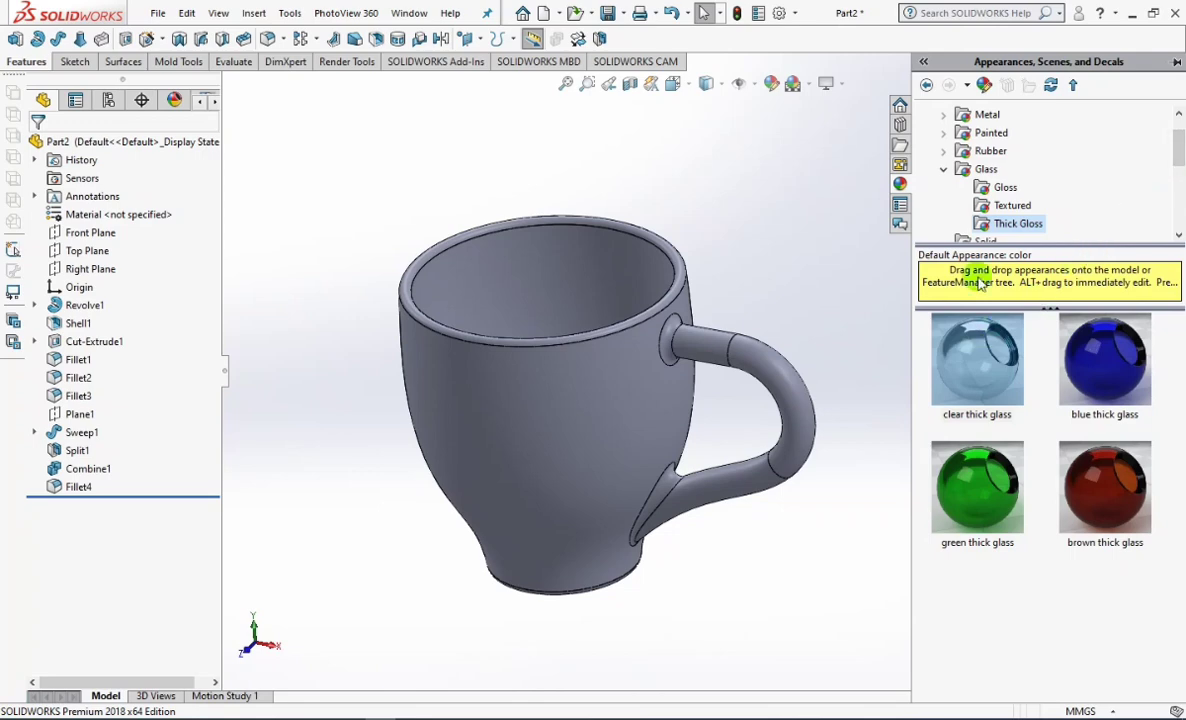
left_click(945, 172)
left_click(945, 172)
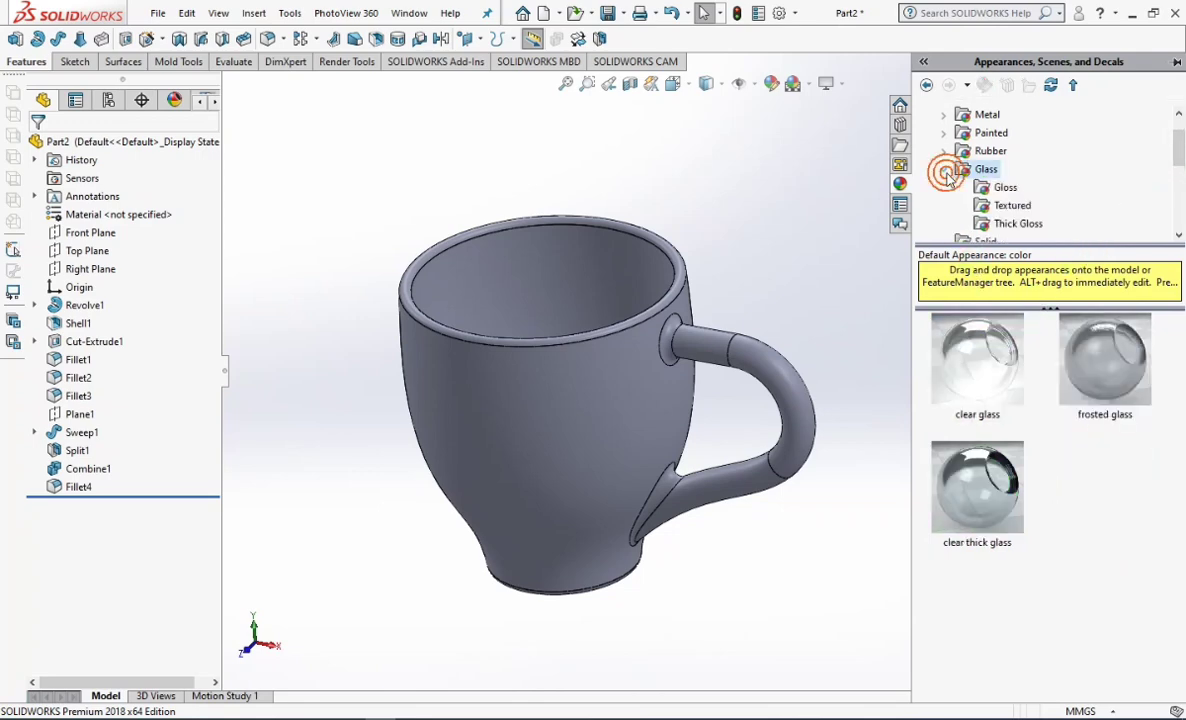
left_click(1006, 190)
scroll(1018, 385, "down", 2)
scroll(1018, 385, "up", 1)
left_click(990, 207)
left_click(990, 226)
left_click_drag(975, 360, 595, 425)
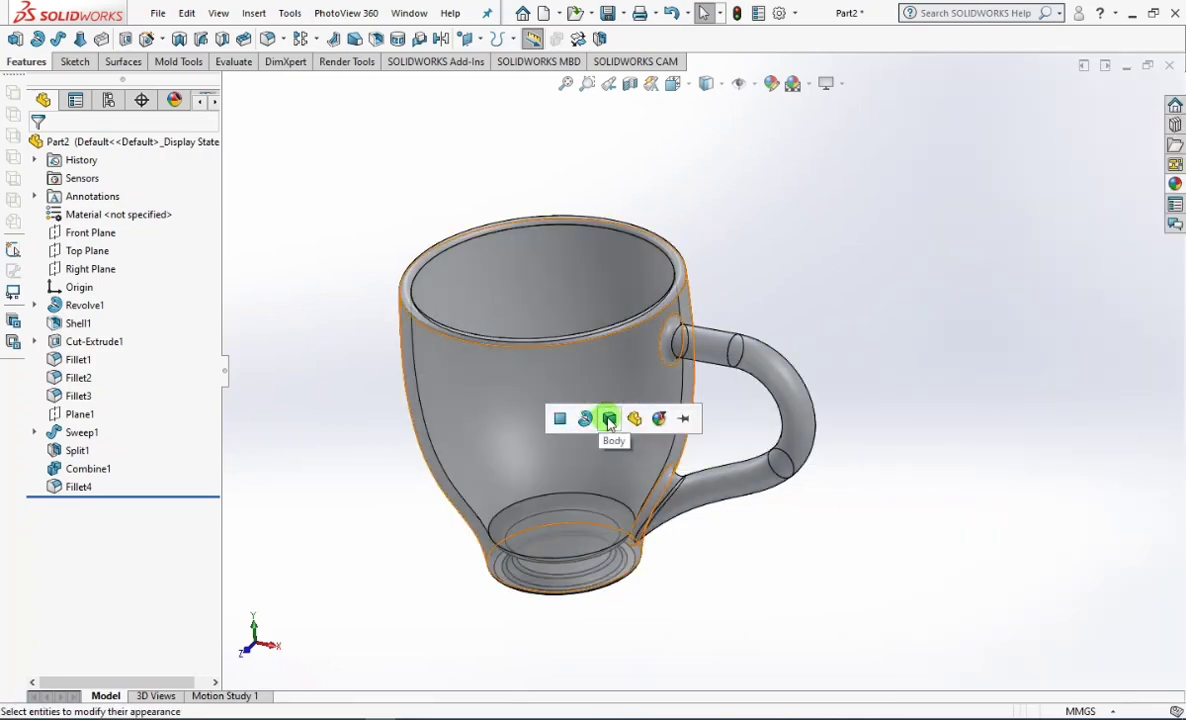
left_click(607, 419)
key("f")
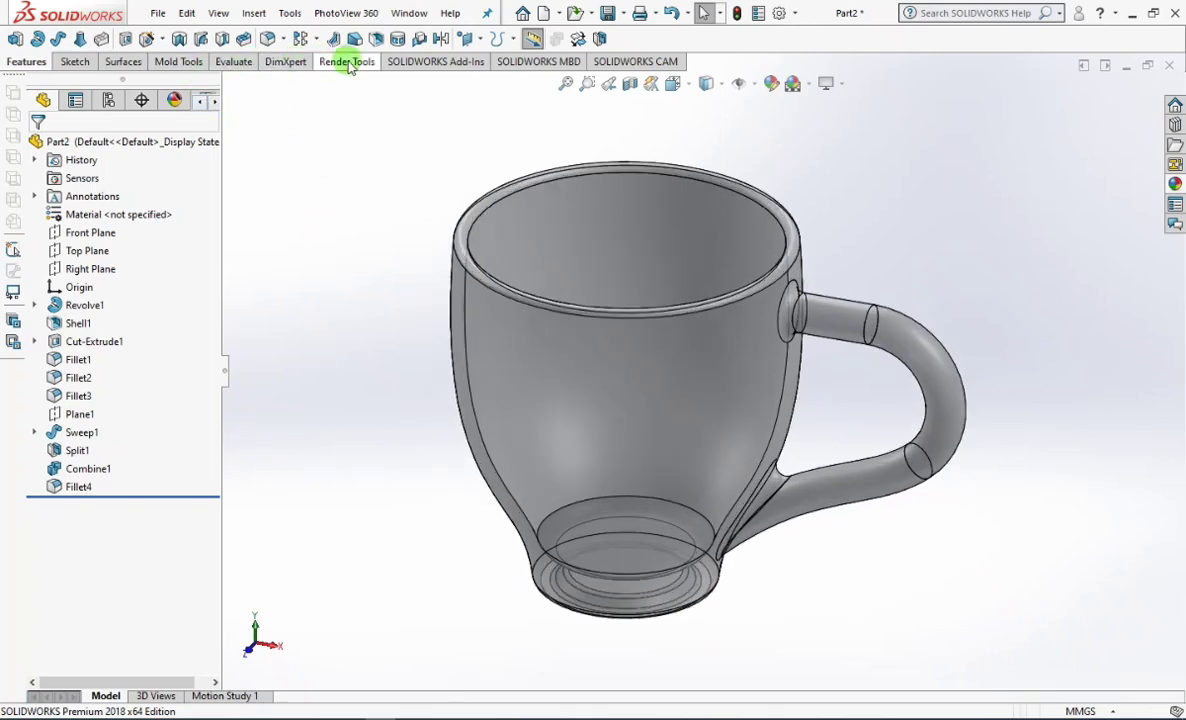
Step: Open the PhotoView 360 preview window and apply the Backdrop - Grey with Overhead Light scene
left_click(348, 63)
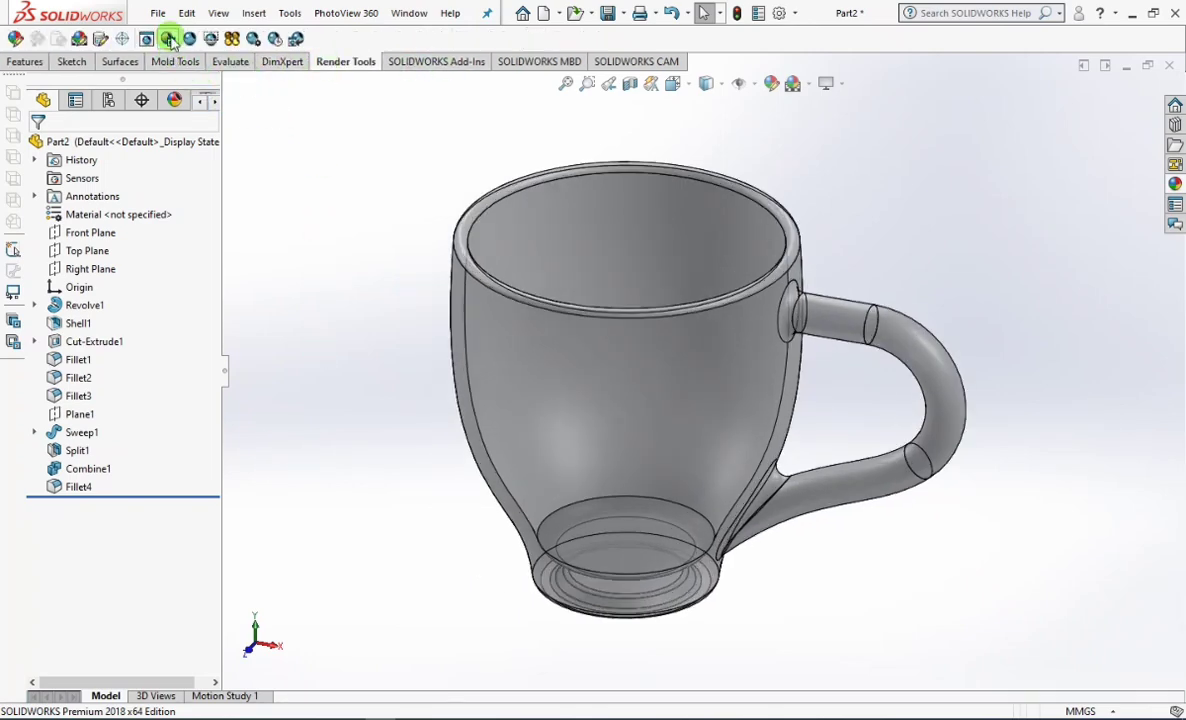
left_click(170, 40)
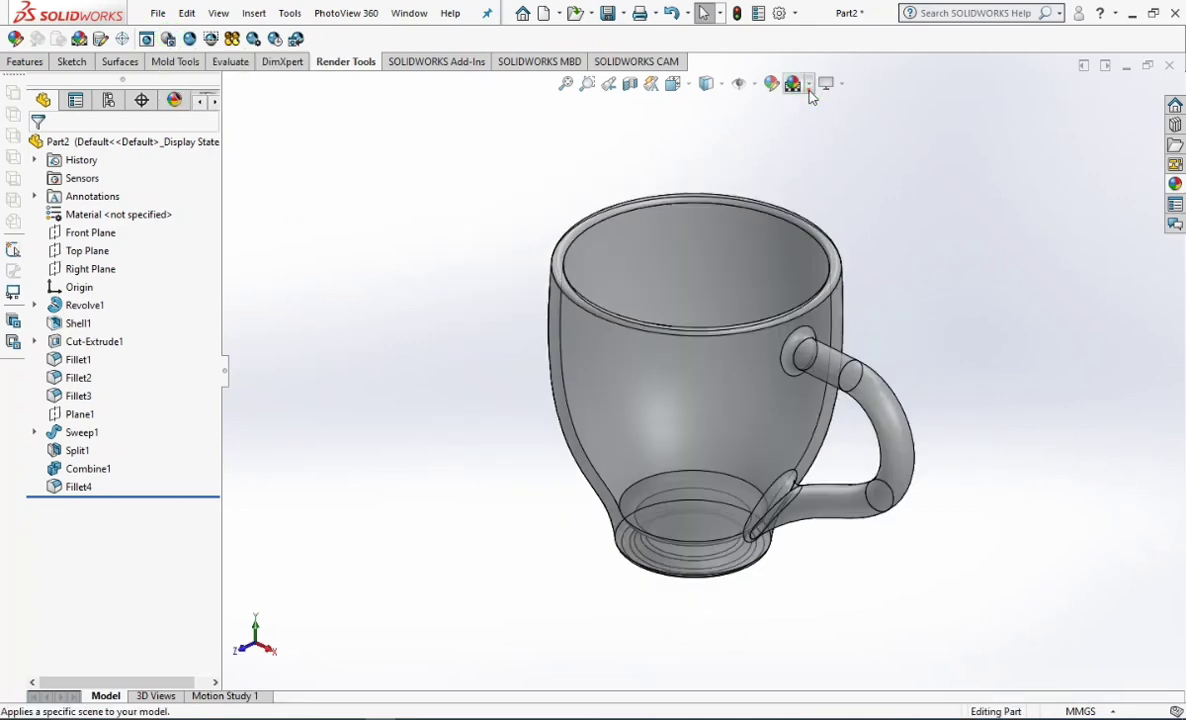
left_click(793, 83)
left_click(829, 146)
Step: Turn on ambient occlusion and shadows in shaded mode
left_click(826, 84)
left_click(848, 120)
left_click(828, 84)
left_click(826, 104)
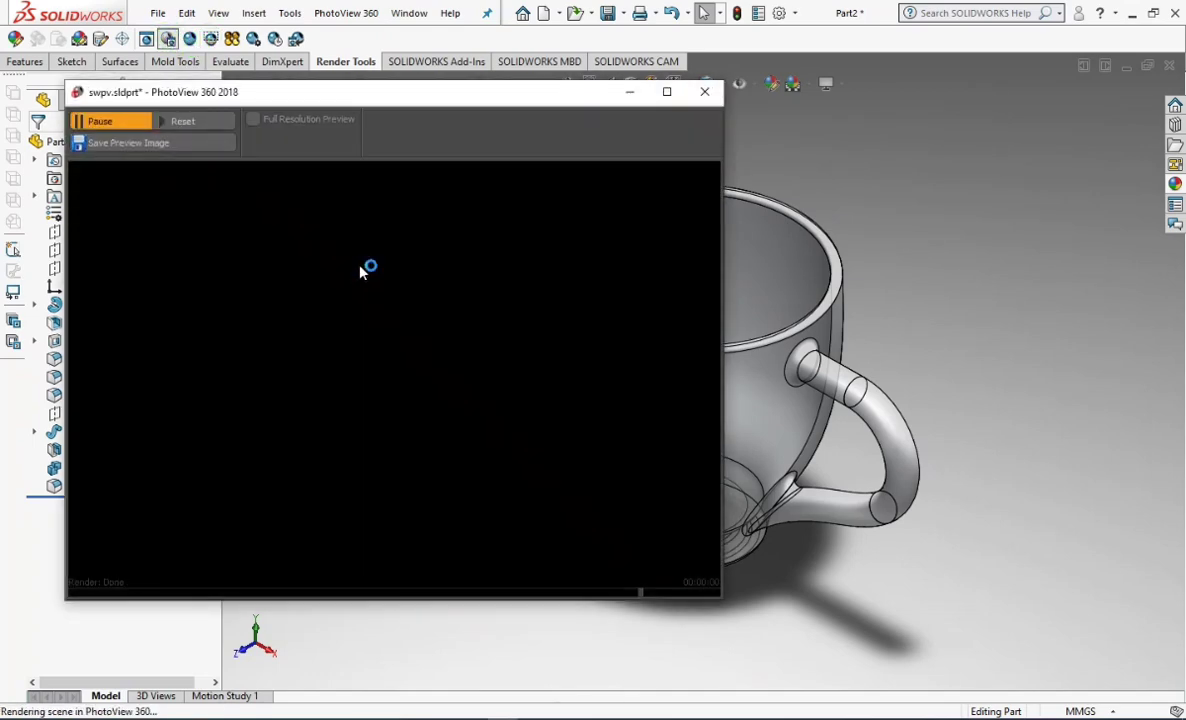
Step: Orbit the mug in the render preview until the handle is edge-on
middle_click_drag(1027, 333, 874, 402)
scroll(798, 403, "down", 3)
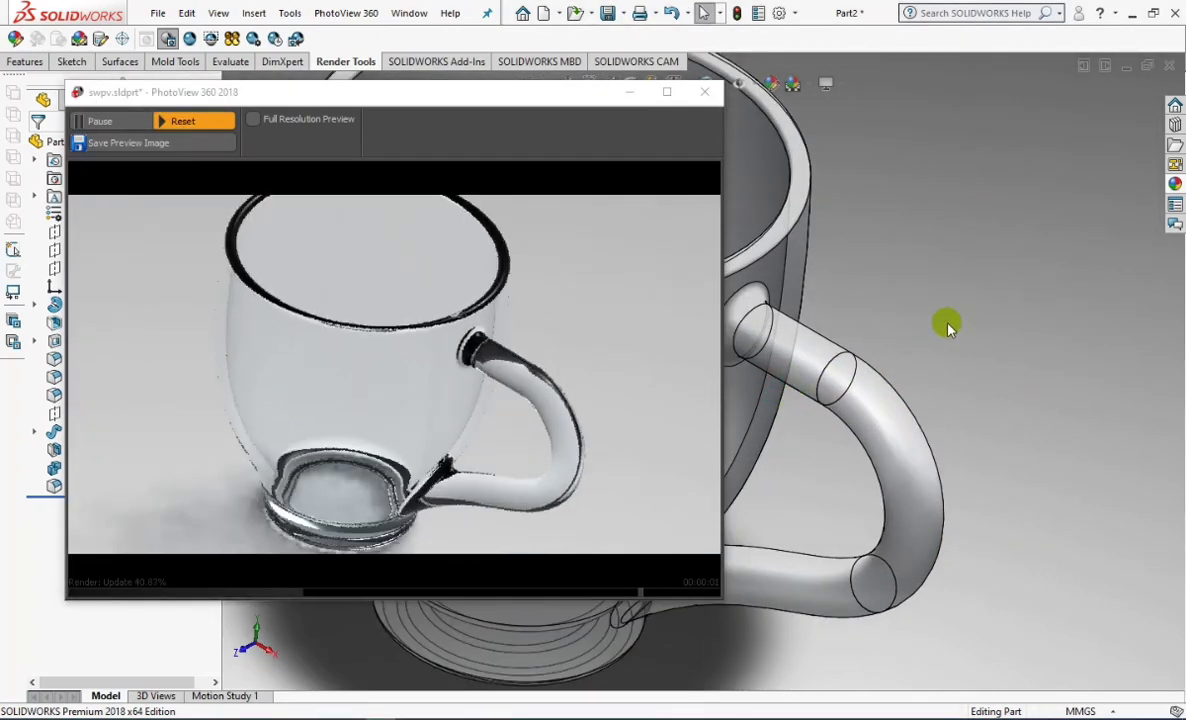
middle_click_drag(936, 309, 921, 292)
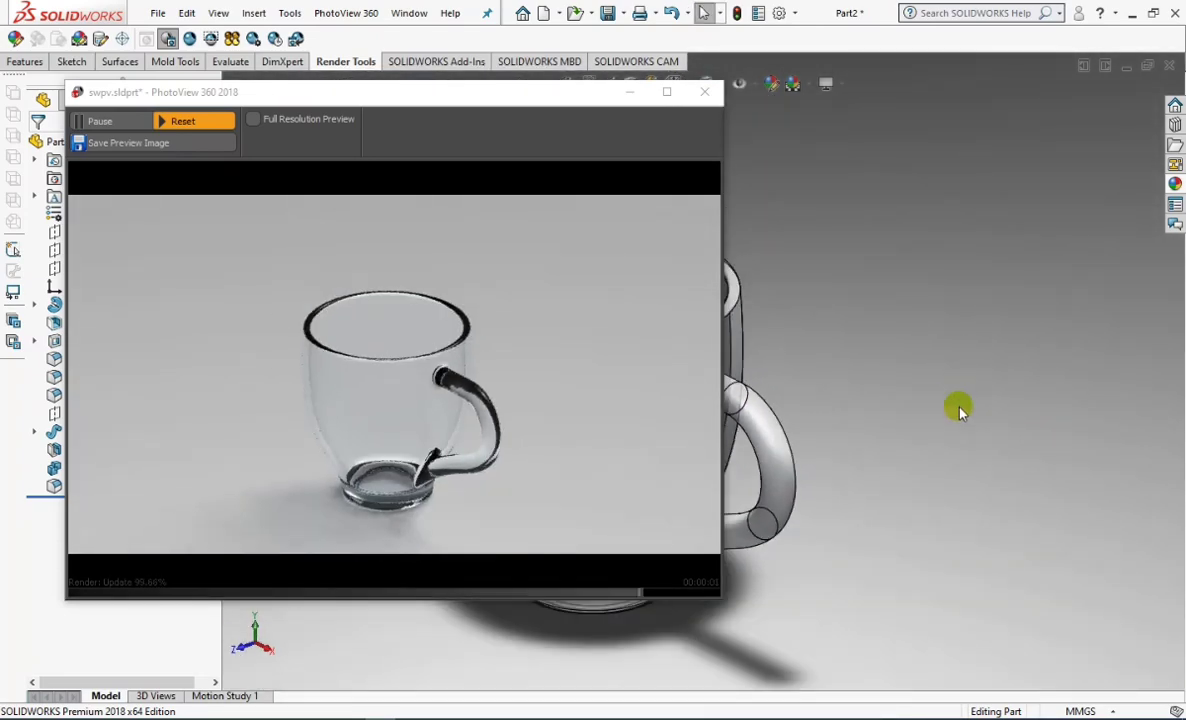
middle_click_drag(958, 402, 996, 446)
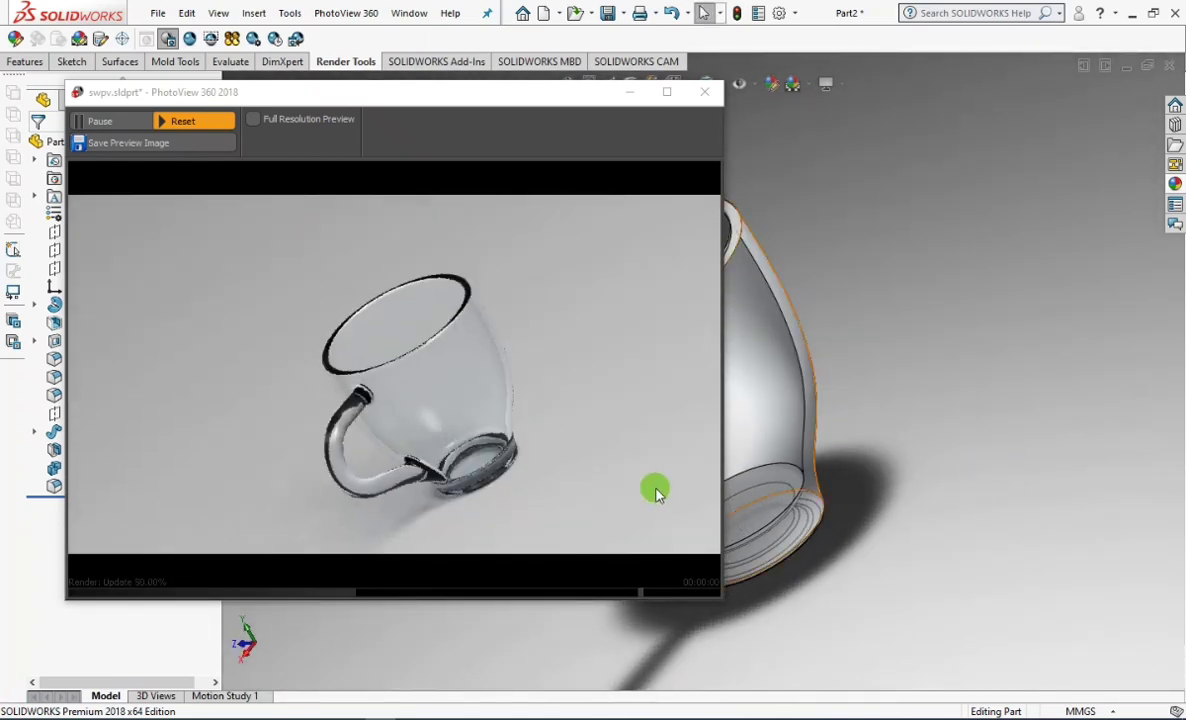